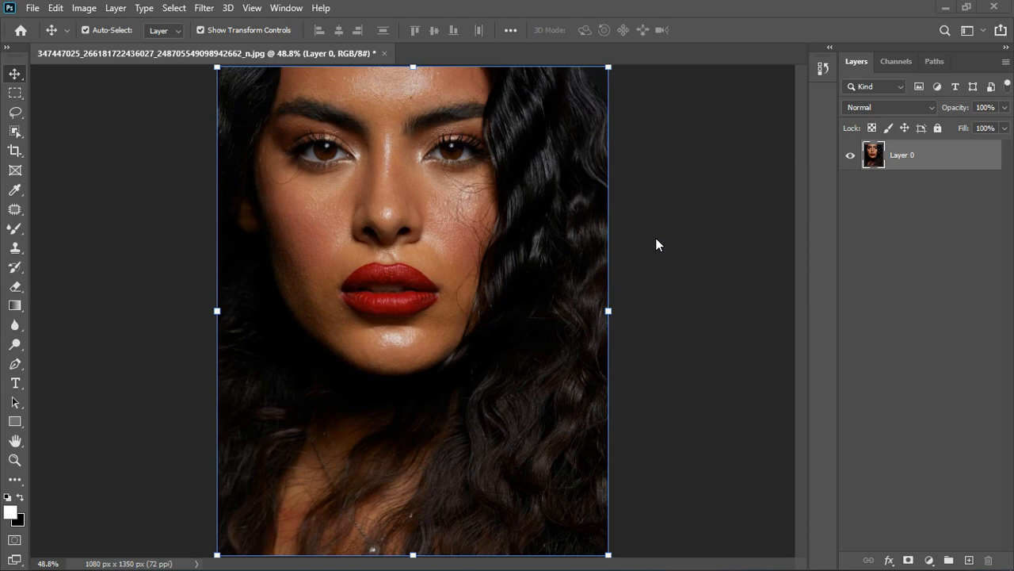
- Add a white Solid Color fill layer above the portrait layer and hide it
left_click(929, 560)
left_click(928, 301)
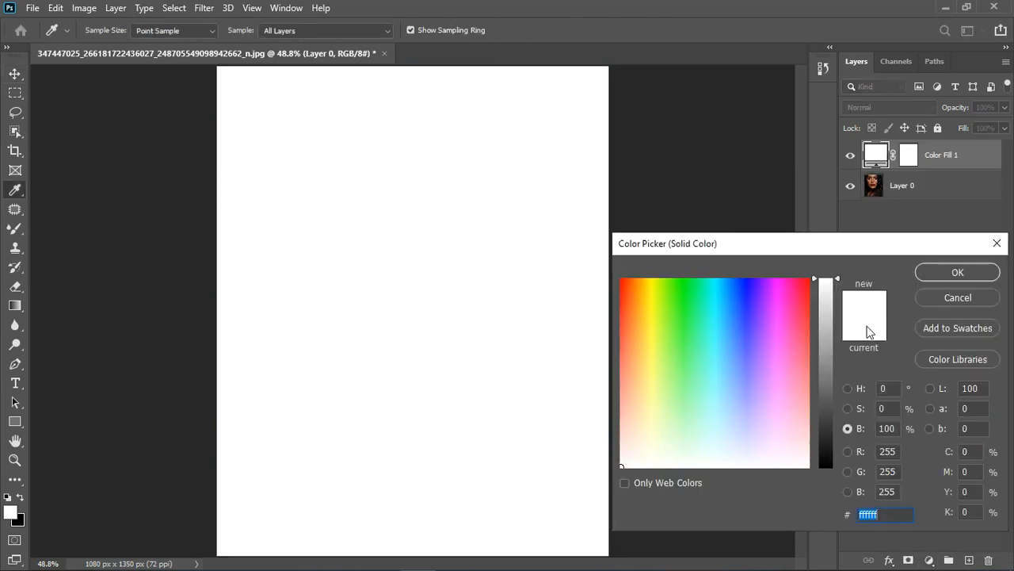
left_click(958, 272)
key("v")
left_click(851, 155)
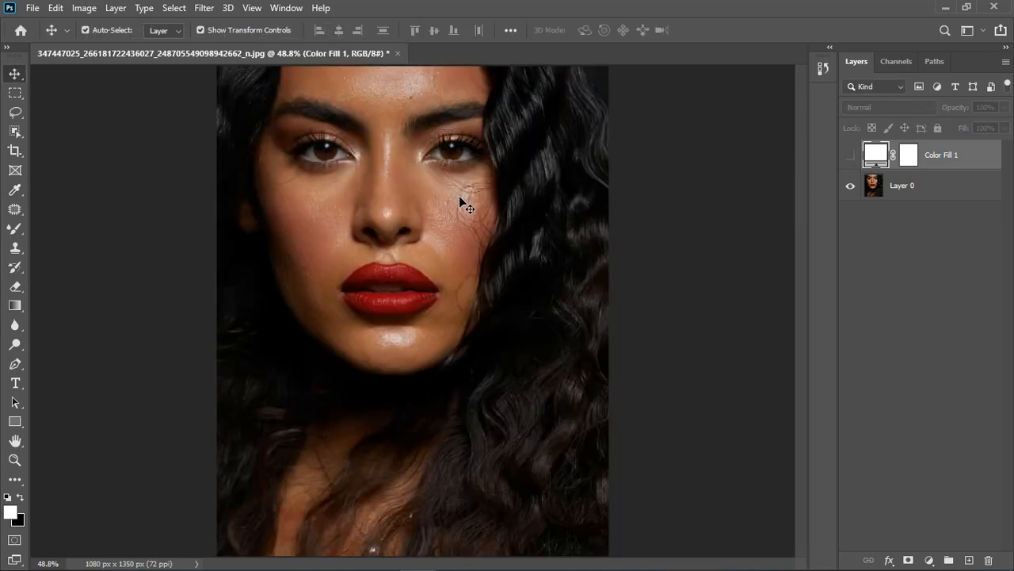
left_click(851, 156)
left_click(851, 156)
- Recolour the fill layer with a tone sampled from the bridge of the nose, raising its brightness to 81%
double_click(876, 155)
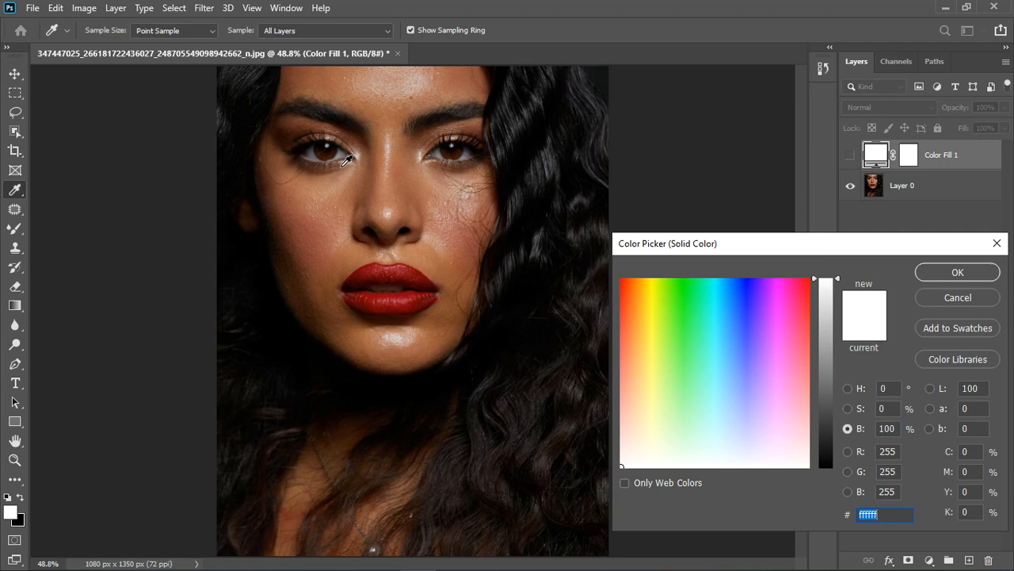
left_click(398, 167)
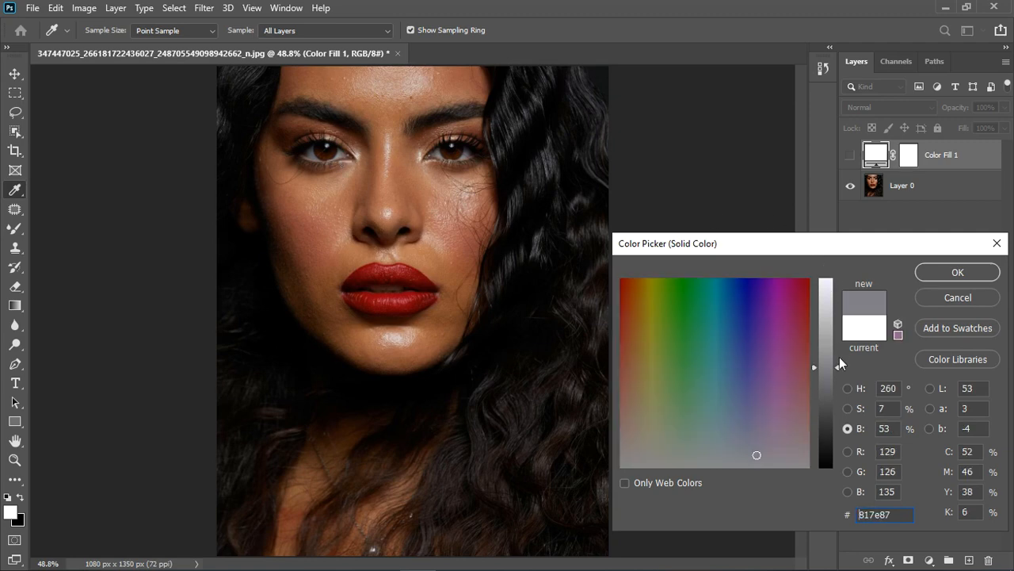
left_click_drag(839, 363, 839, 317)
left_click(958, 272)
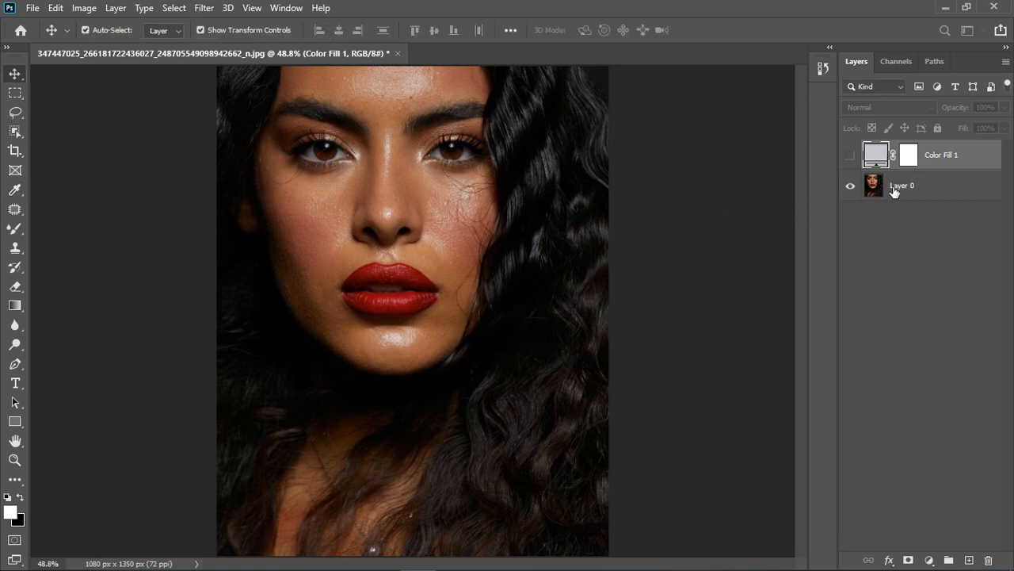
- Show the colour fill layer and set its blend mode to Divide
left_click(851, 155)
left_click(877, 107)
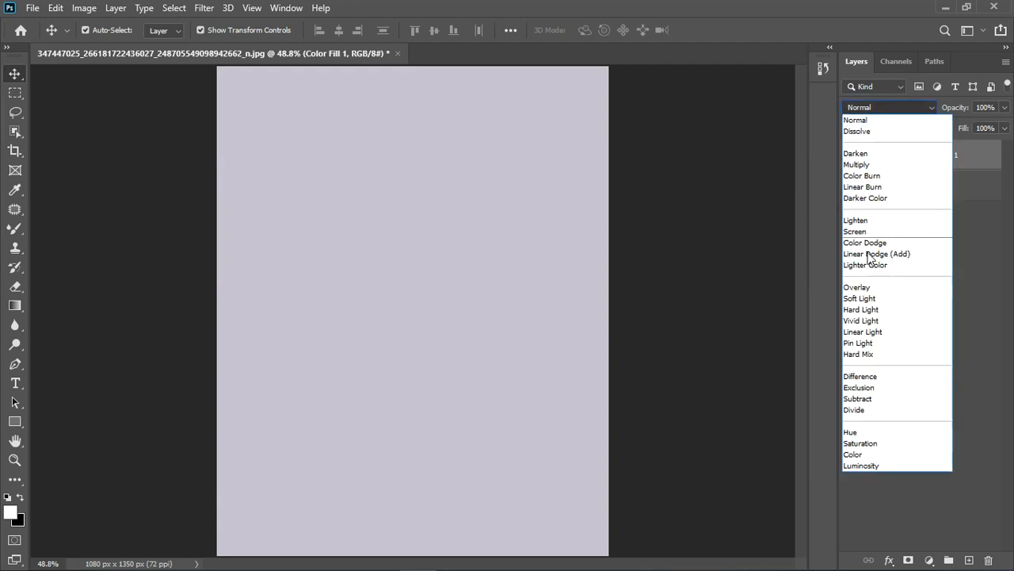
left_click(857, 409)
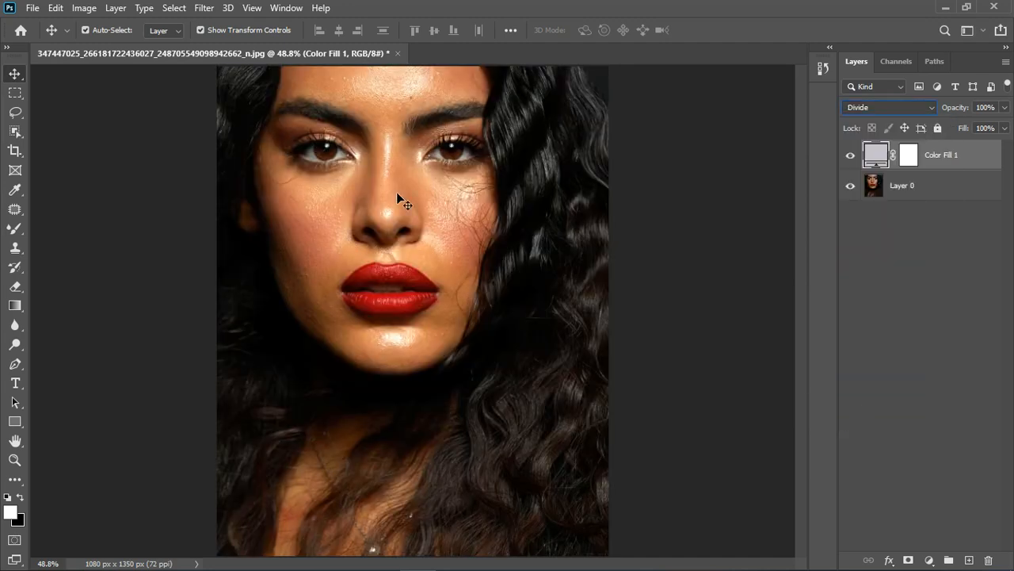
- Raise the fill colour's brightness to 98%, compare the portrait with and without the fill, and leave the fill layer hidden
double_click(876, 155)
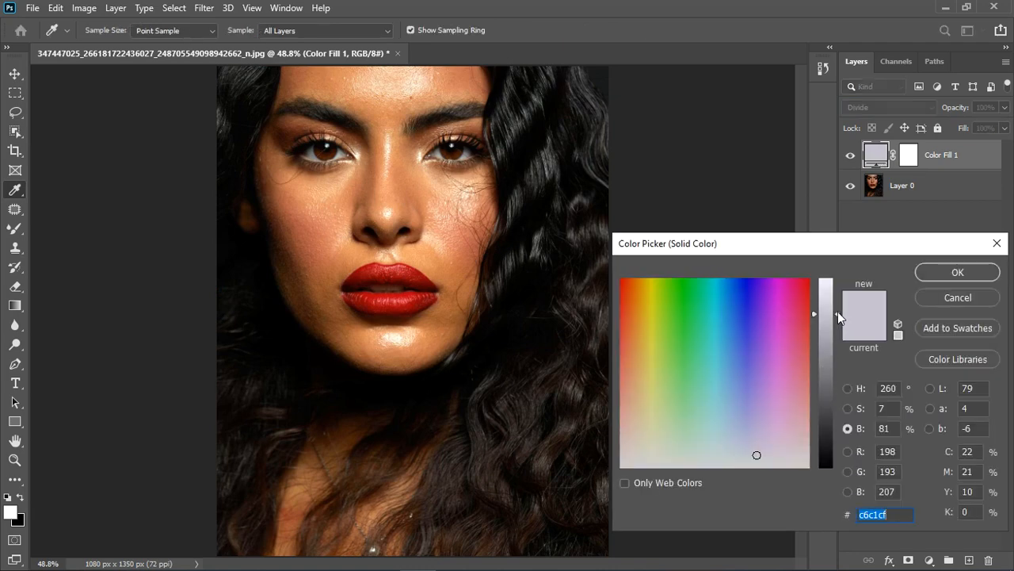
left_click_drag(838, 311, 835, 286)
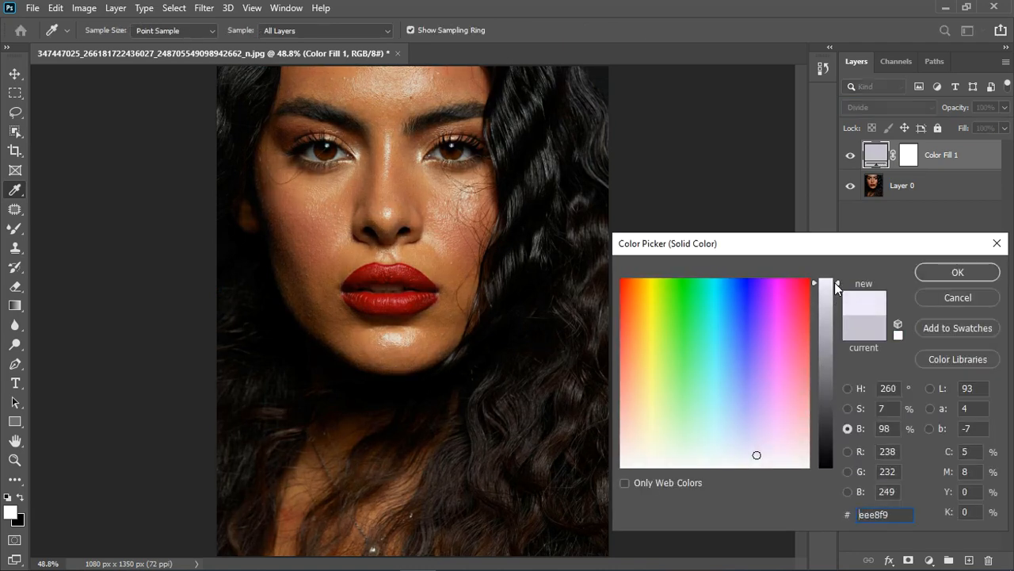
left_click(958, 271)
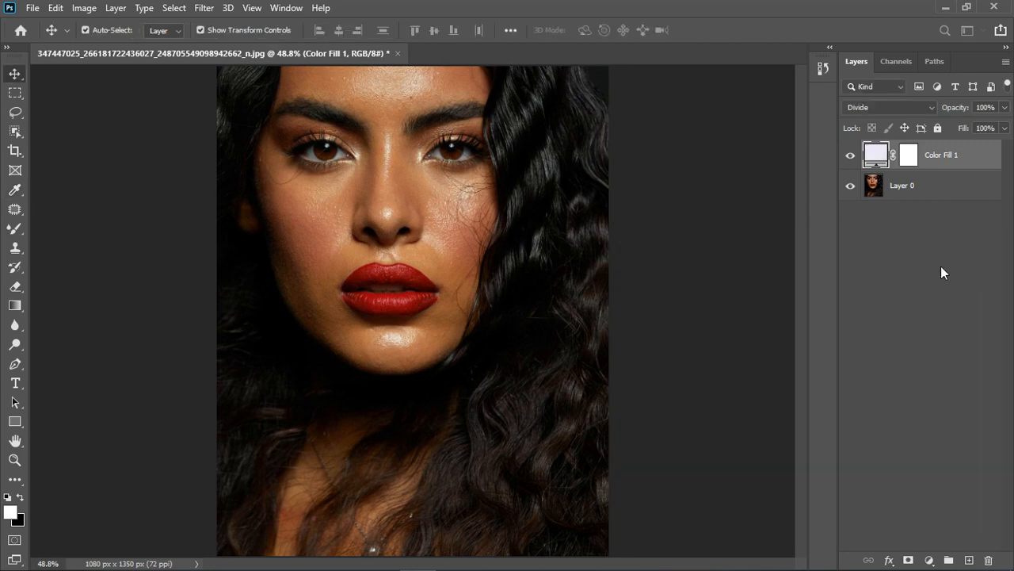
left_click(851, 156)
left_click(852, 157)
left_click(851, 156)
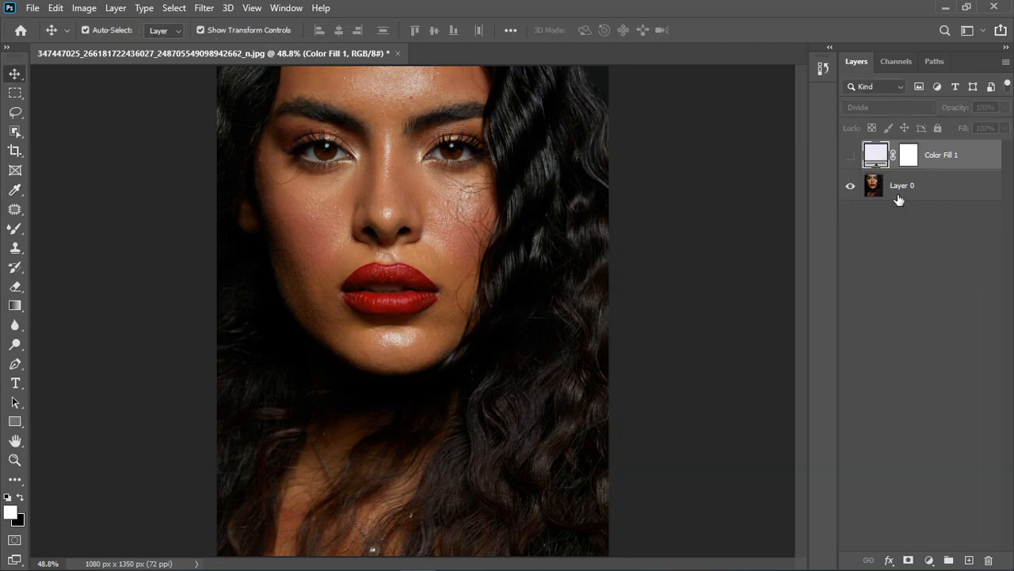
- Add a Hue/Saturation adjustment layer above Color Fill 1 and set the Yellows hue to -42
left_click(949, 195)
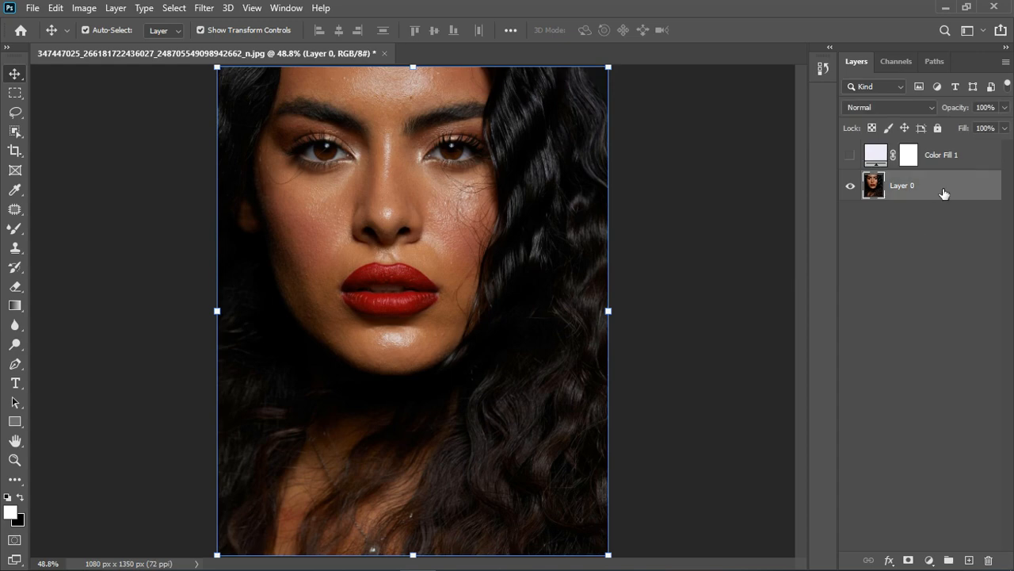
left_click(965, 163)
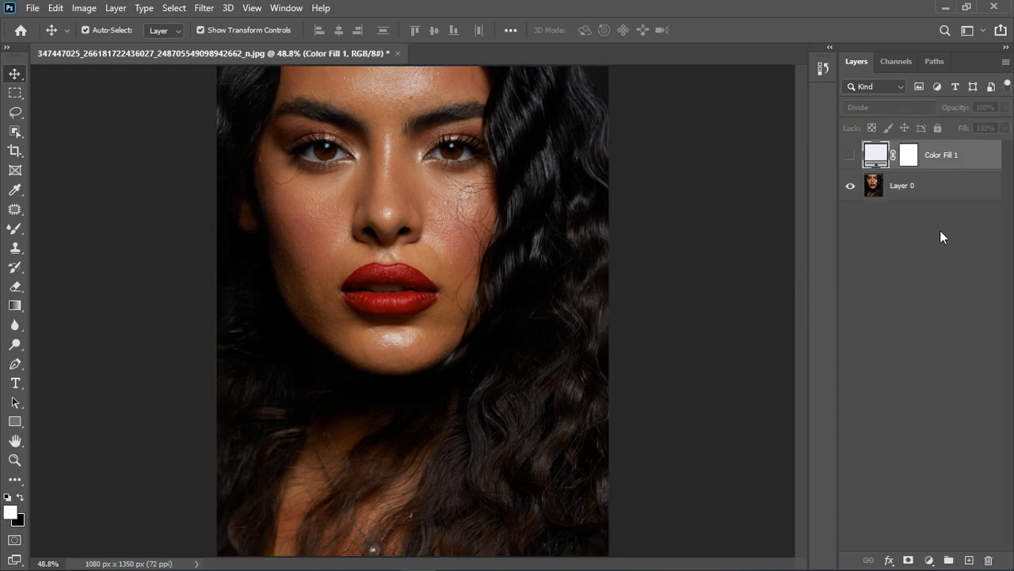
left_click(930, 559)
left_click(945, 411)
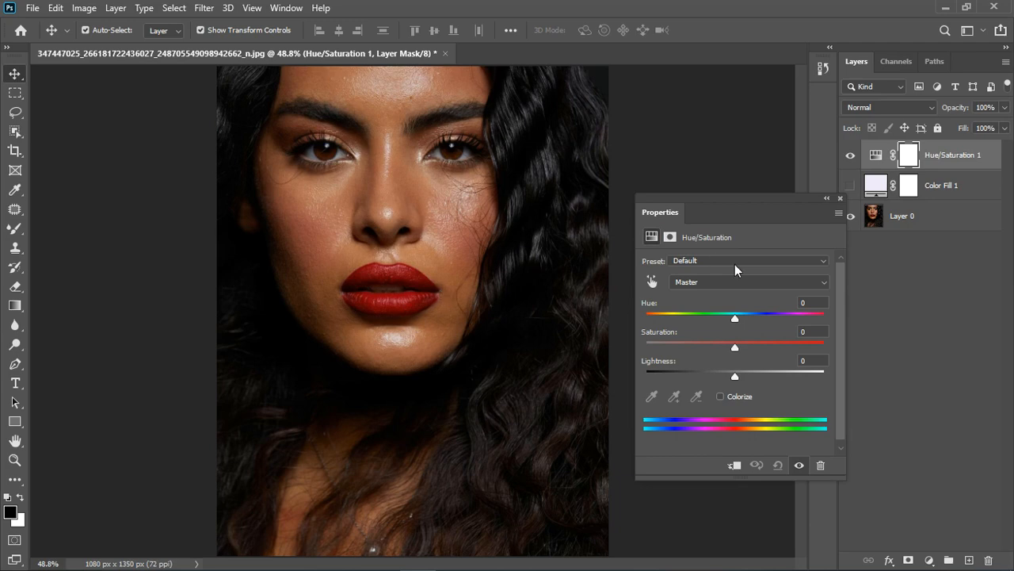
left_click(738, 284)
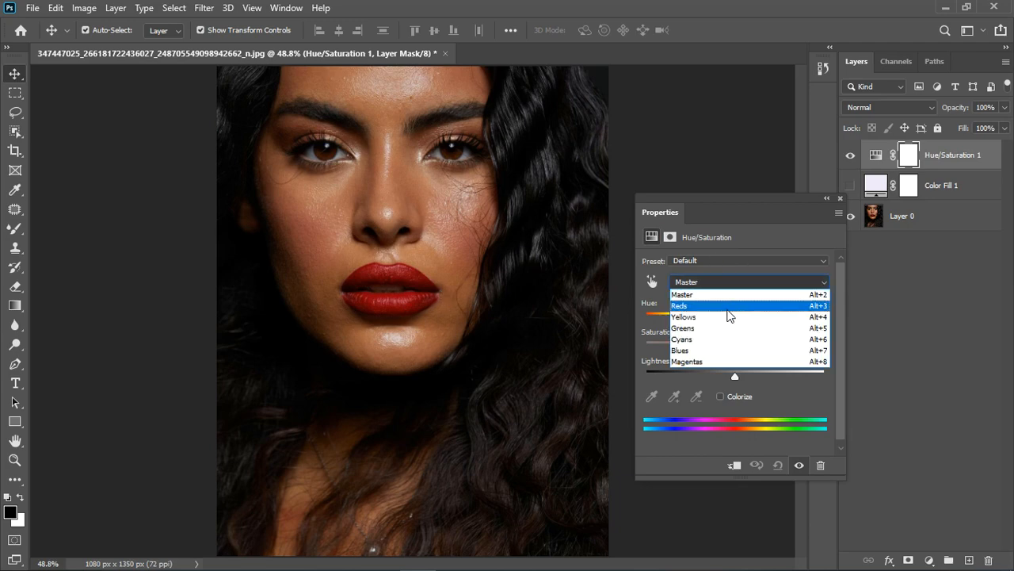
left_click(726, 317)
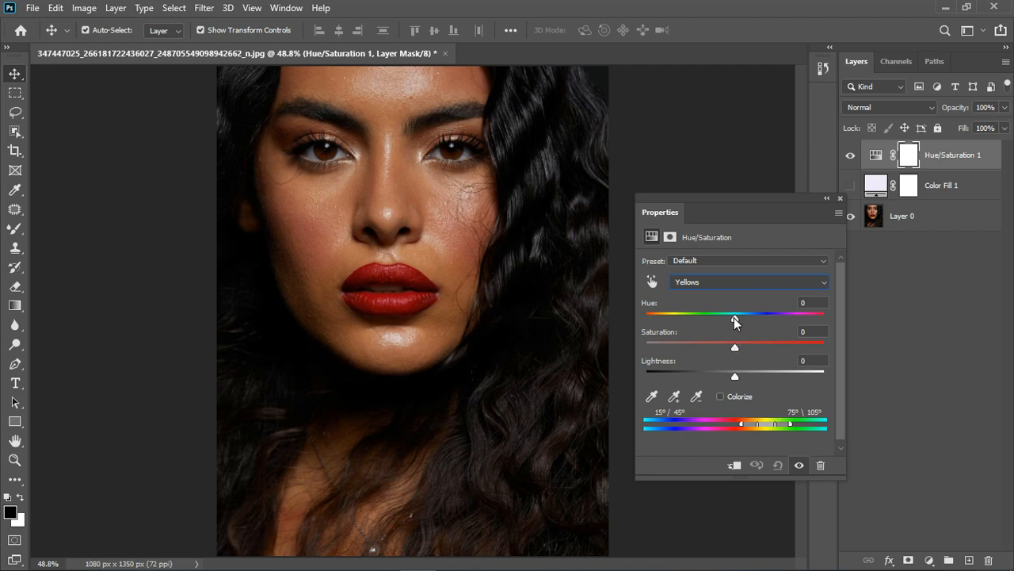
left_click_drag(735, 319, 712, 320)
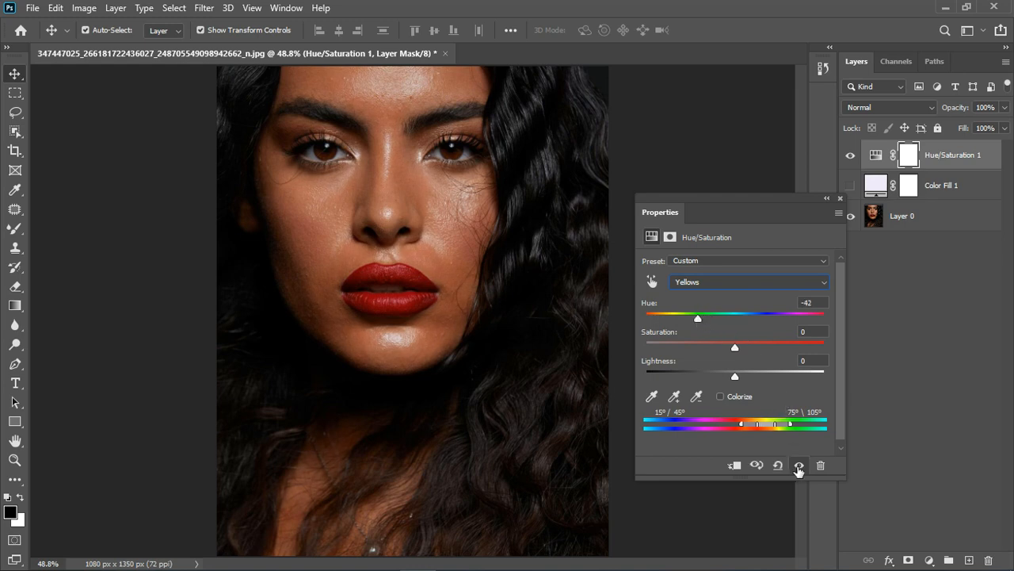
- Examine the skin tones on the face with the Hue/Saturation adjustment turned off and on
left_click(419, 259)
scroll(422, 257, "up", 5)
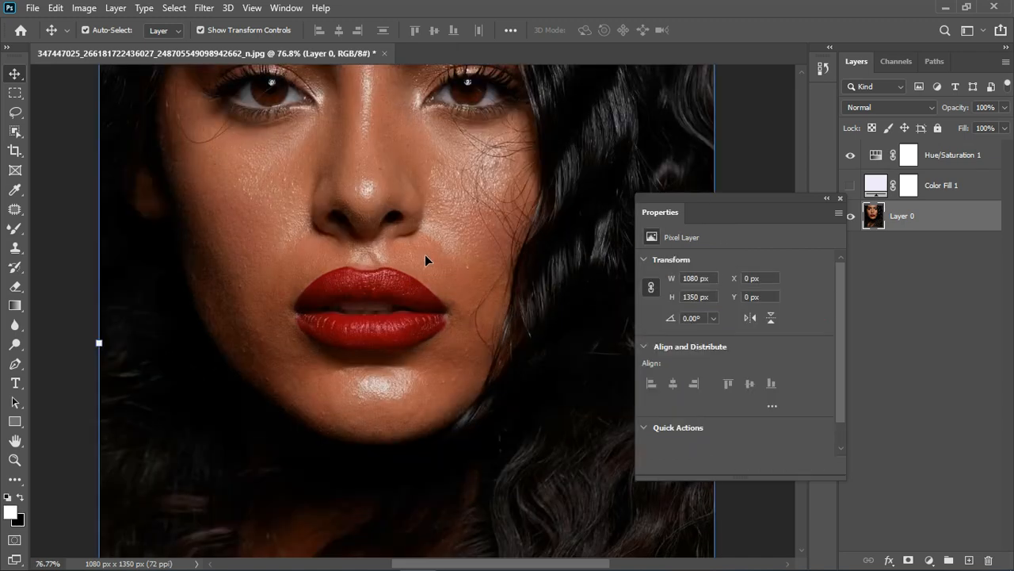
left_click(840, 198)
left_click(852, 156)
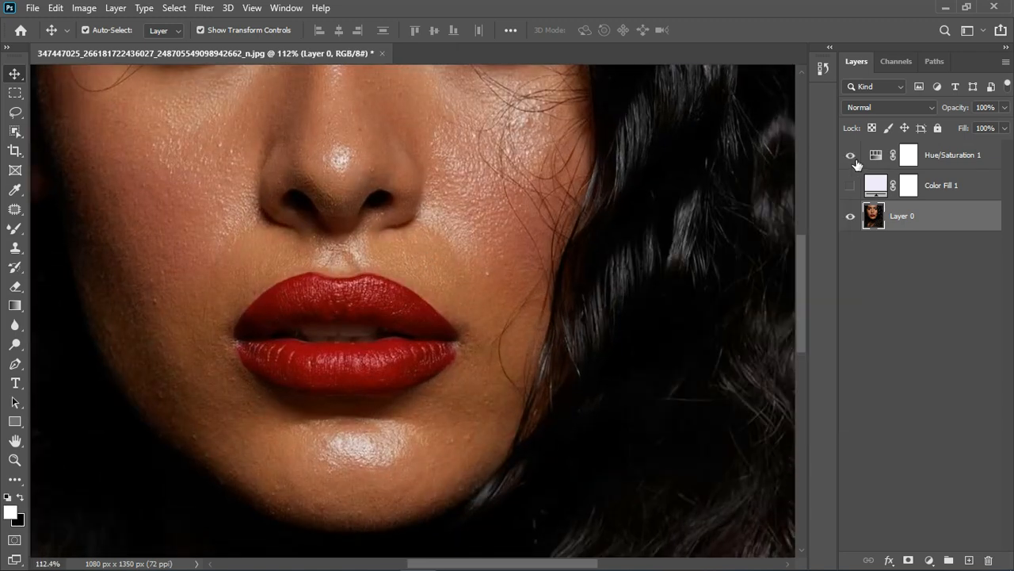
left_click(854, 160)
left_click(854, 160)
scroll(309, 255, "down", 3)
scroll(411, 271, "down", 2)
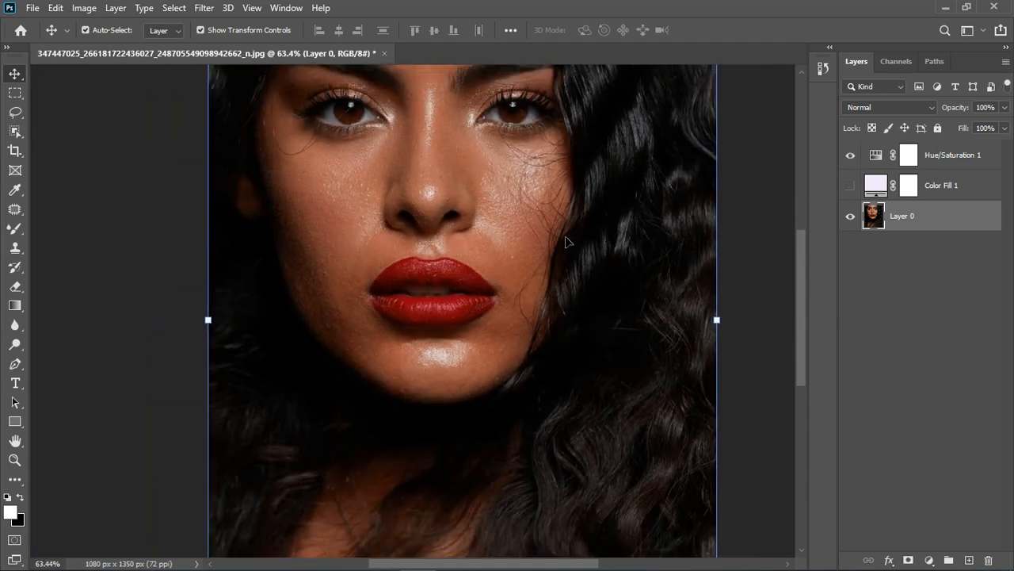
scroll(405, 166, "down", 1)
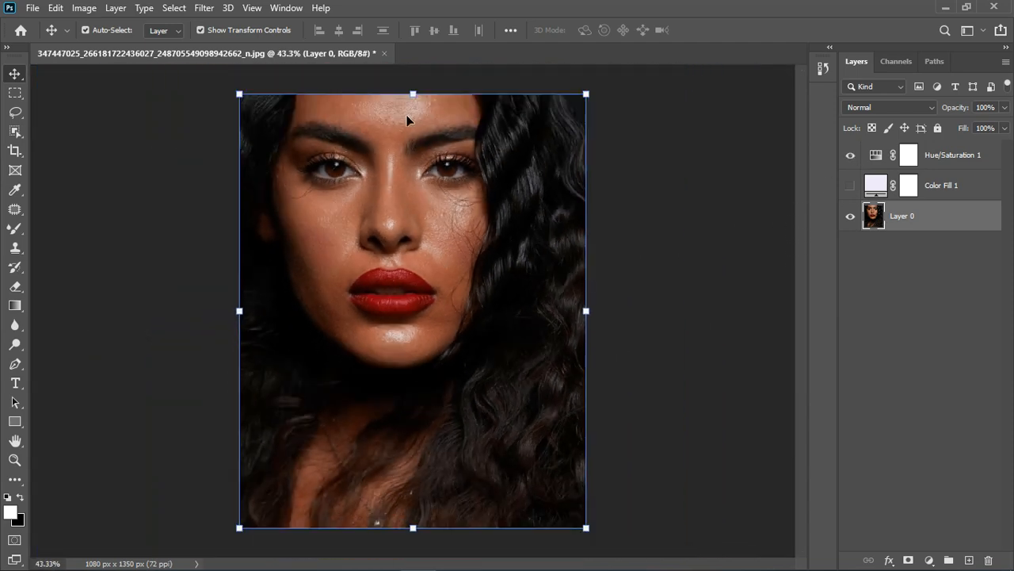
scroll(443, 241, "up", 2)
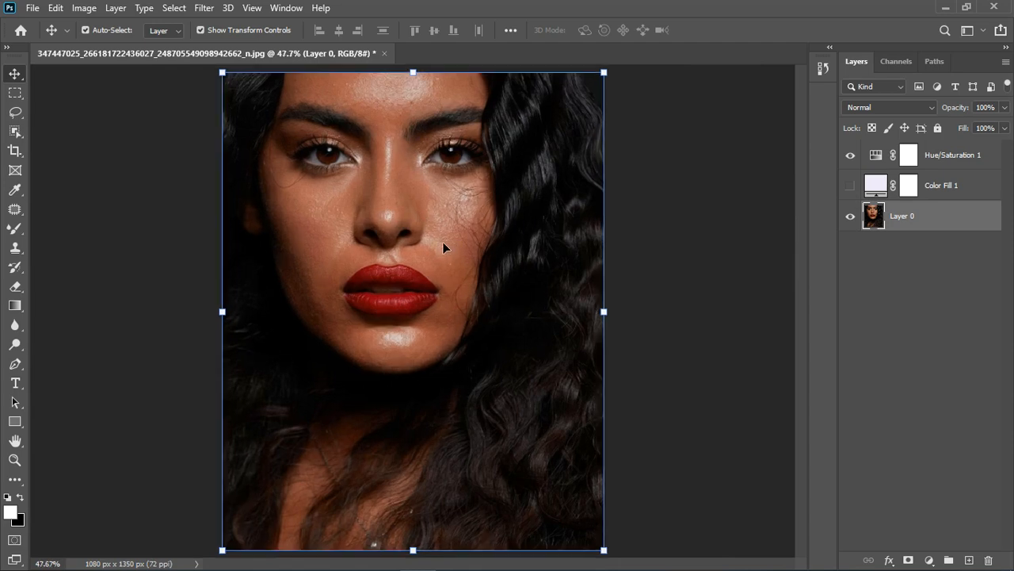
- Set the Reds saturation of the Hue/Saturation adjustment to -12
double_click(877, 156)
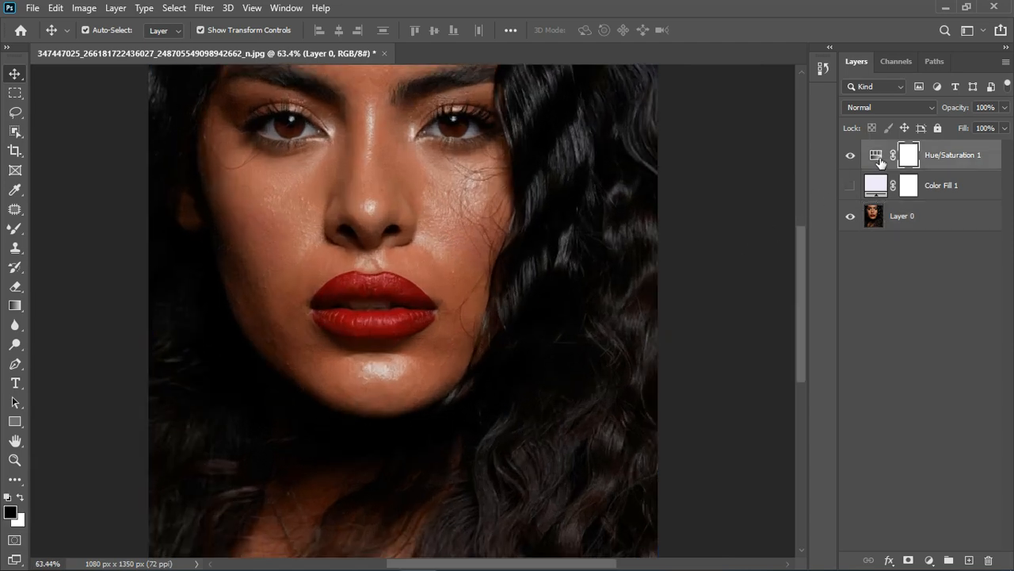
left_click(712, 279)
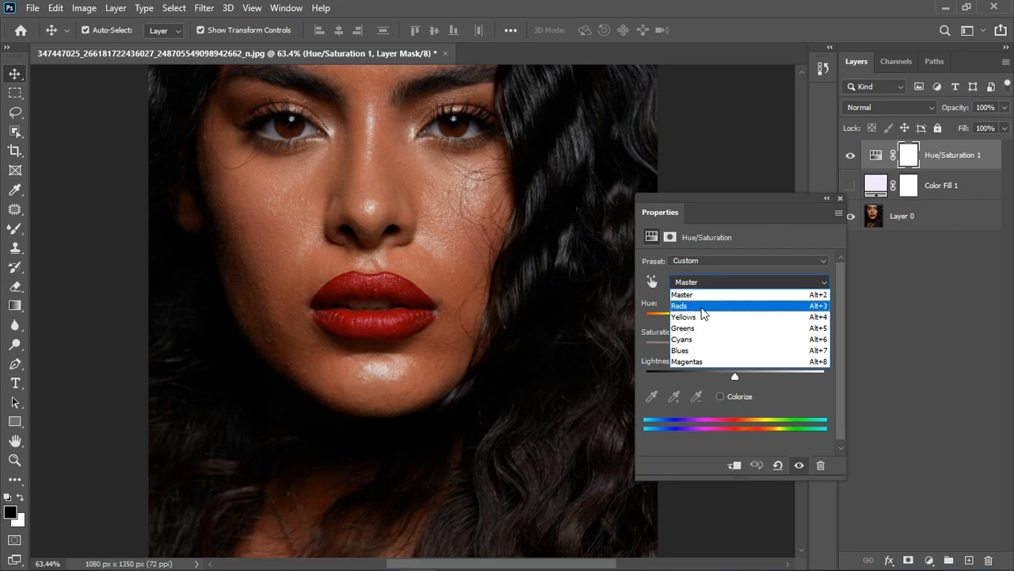
left_click(703, 305)
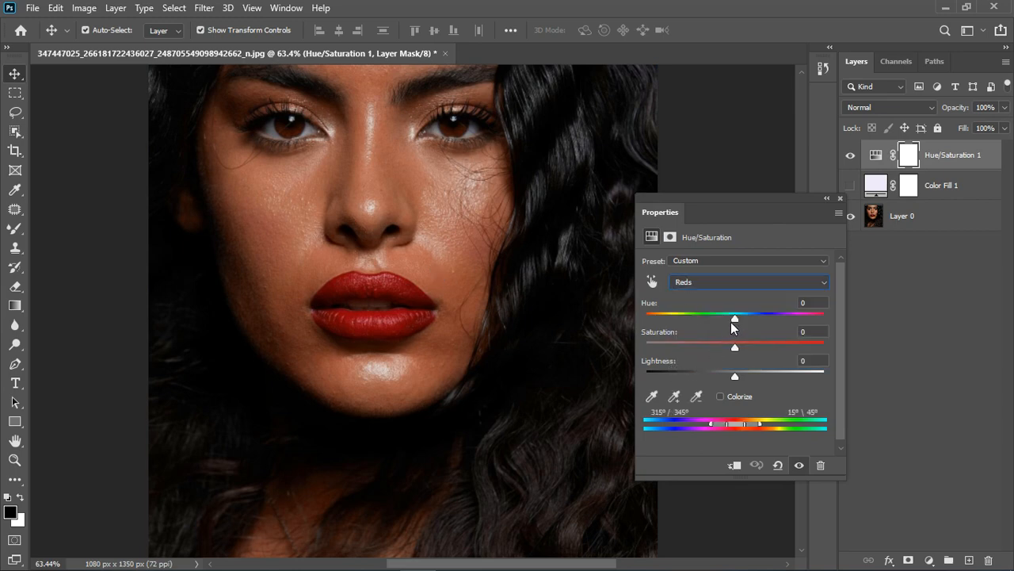
left_click_drag(736, 350, 724, 348)
left_click(478, 292)
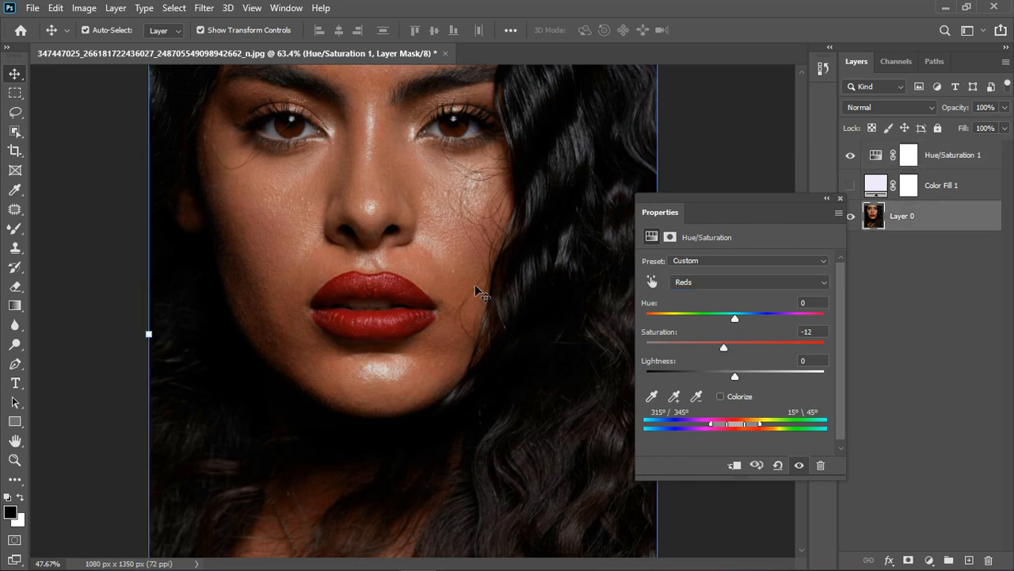
scroll(478, 293, "down", 3)
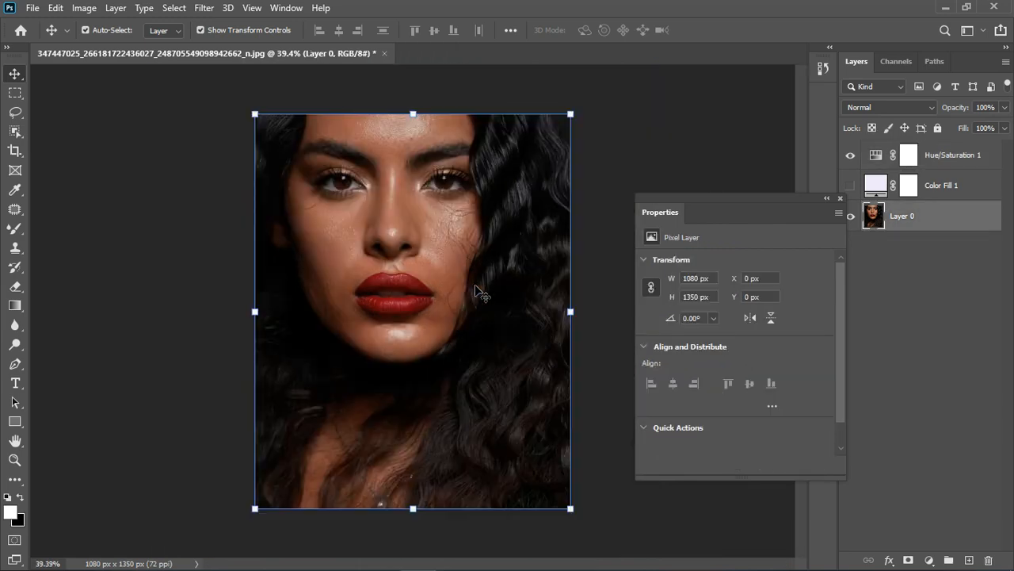
left_click(840, 198)
- Fine-tune the Reds hue in the Hue/Saturation adjustment and compare the portrait with the adjustment off and on
double_click(876, 154)
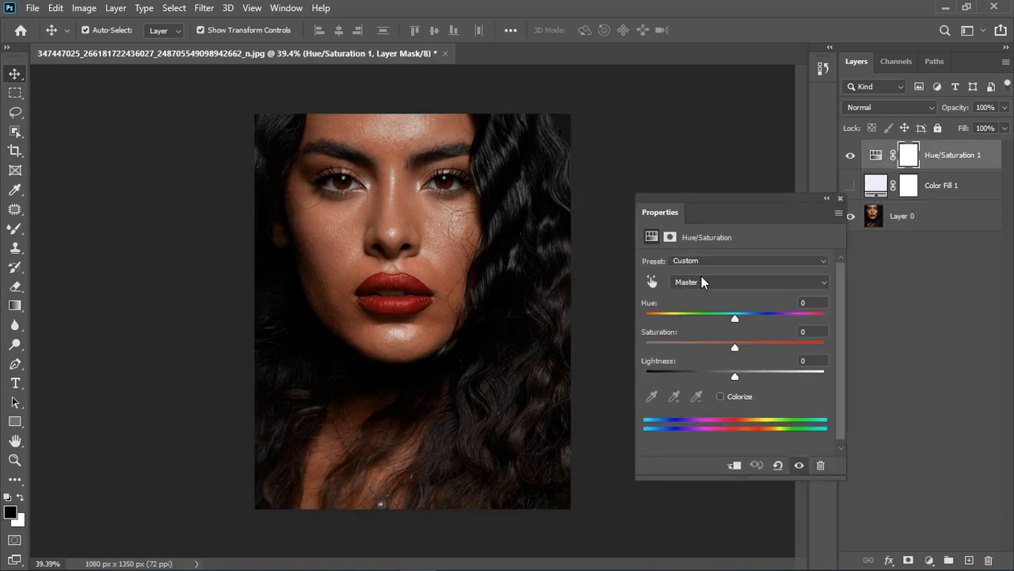
left_click(702, 282)
left_click(704, 297)
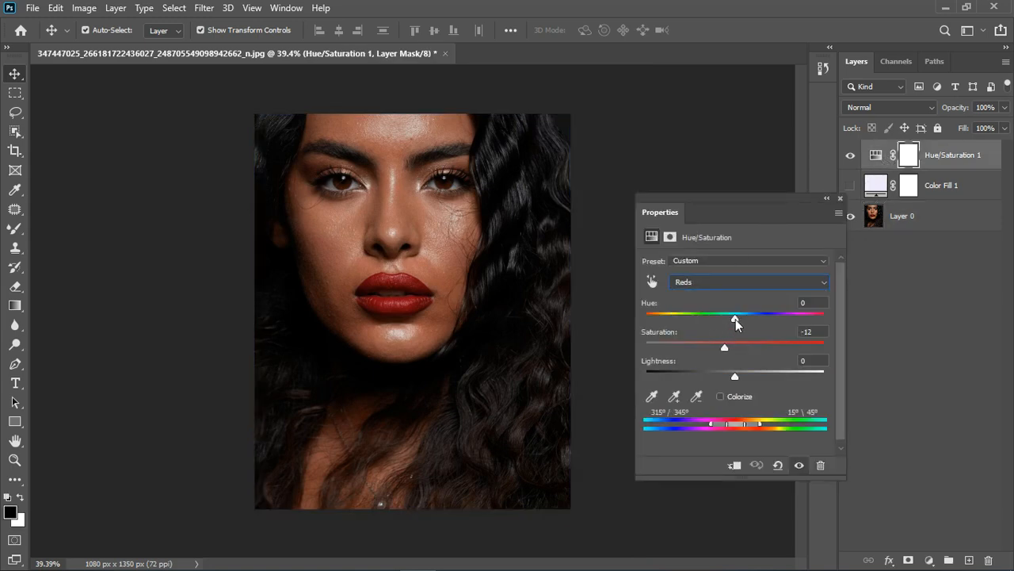
left_click_drag(736, 319, 727, 350)
left_click(839, 198)
scroll(384, 218, "up", 2)
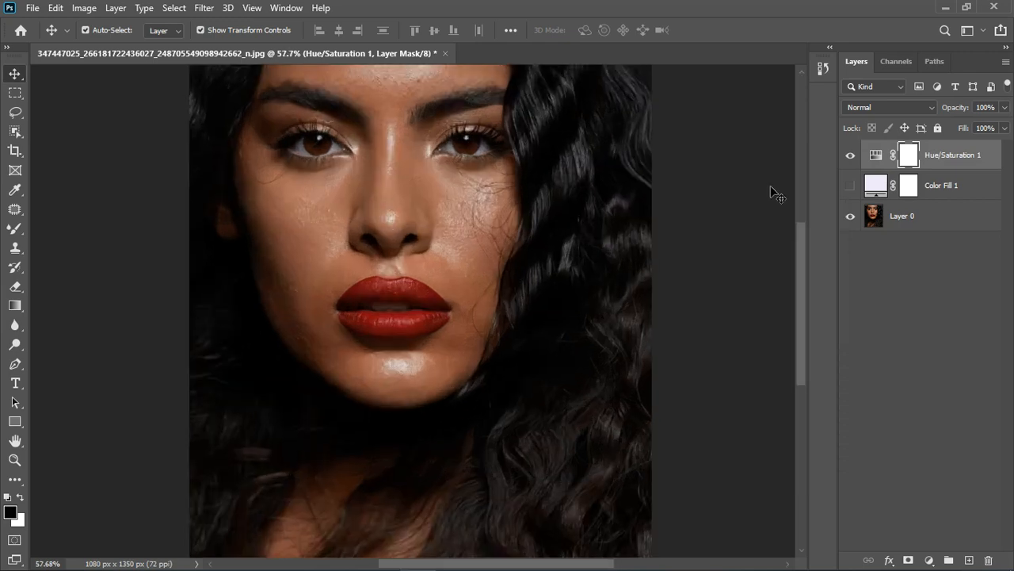
left_click(854, 156)
left_click(855, 157)
- Turn the Color Fill 1 layer back on, comparing the portrait with and without it
left_click(851, 187)
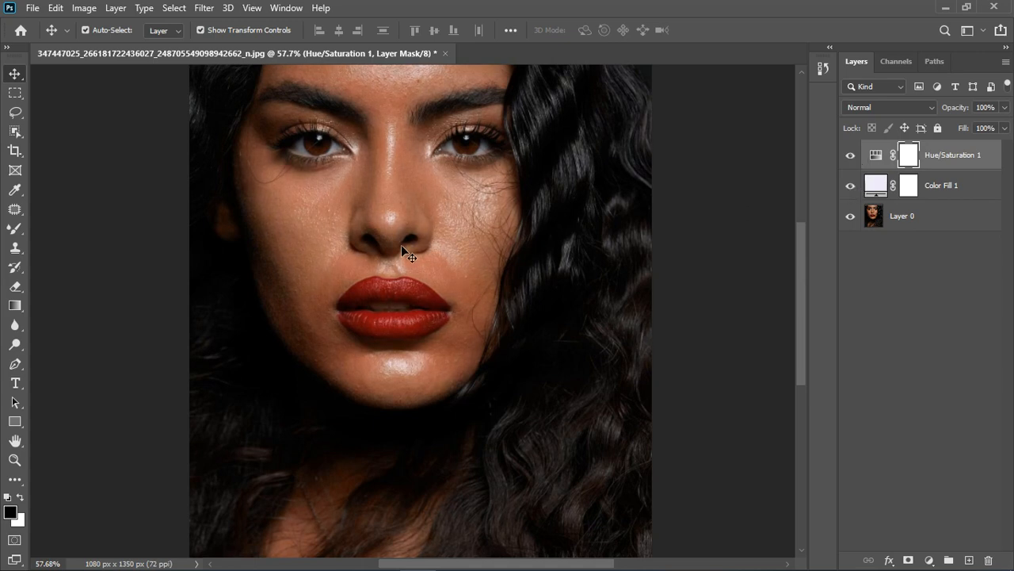
scroll(405, 241, "up", 2)
left_click(851, 187)
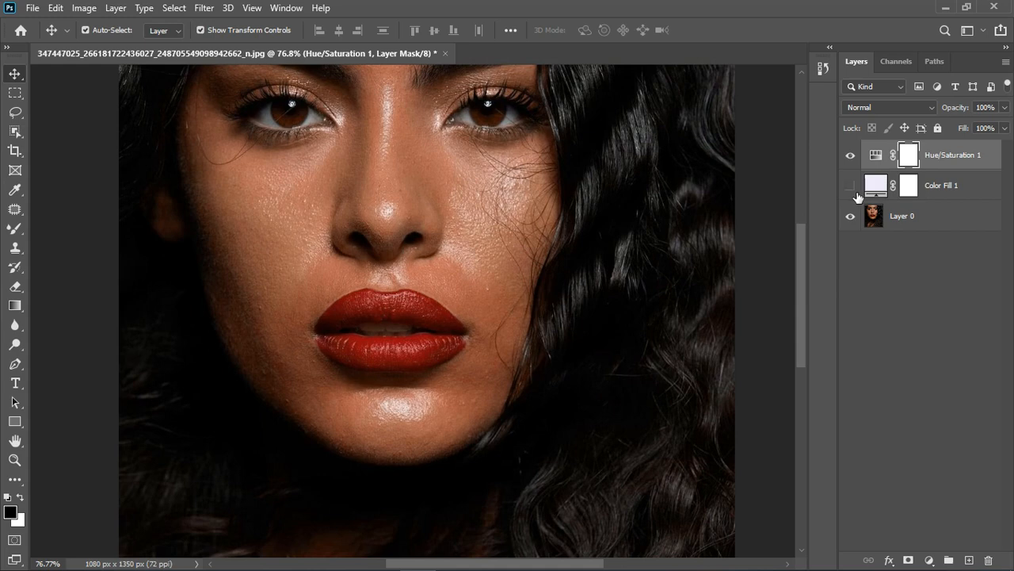
left_click(851, 187)
scroll(521, 253, "down", 3)
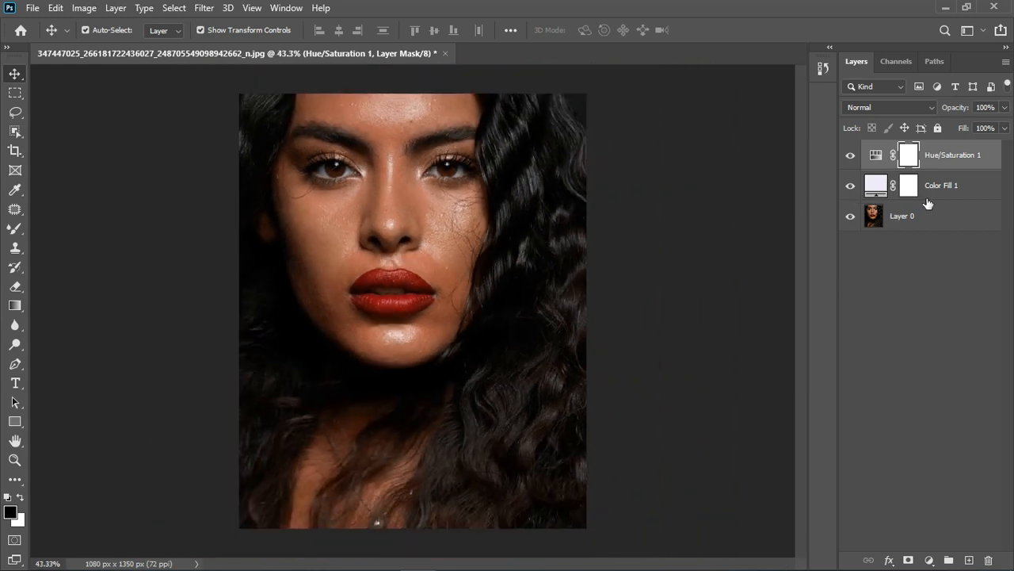
- Stamp all visible layers into a new merged layer at the top of the stack
key("ctrl+shift+alt+e")
key("x")
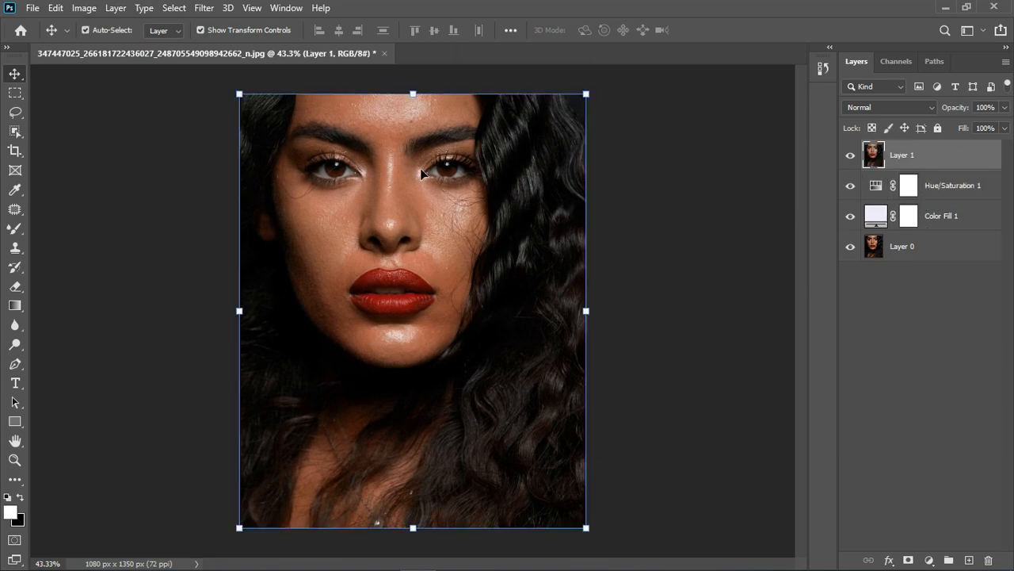
scroll(440, 142, "up", 2)
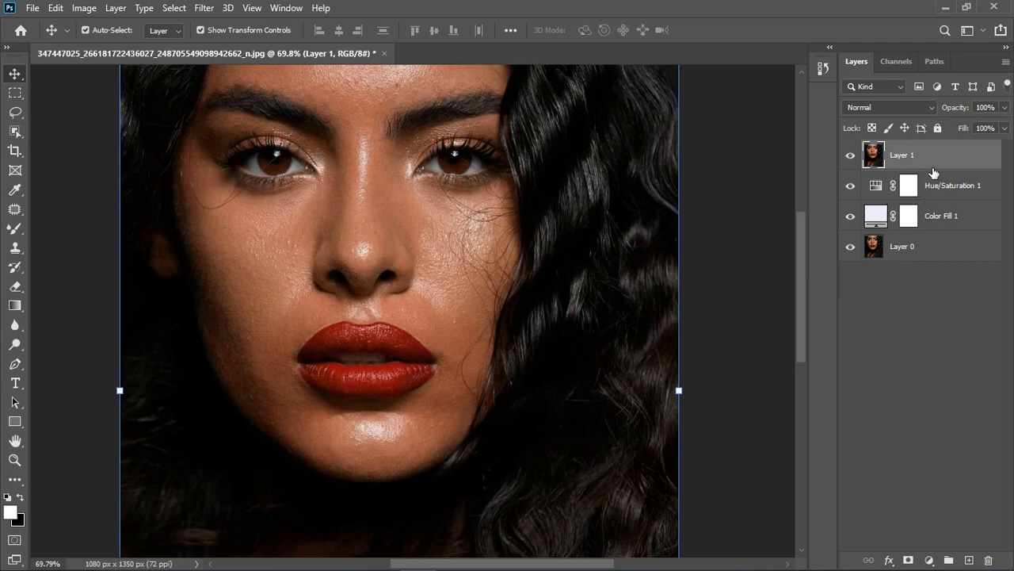
- Duplicate the merged Layer 1 twice and rename the lower copy "color" and the upper copy "texture"
key("ctrl+j")
key("ctrl+j")
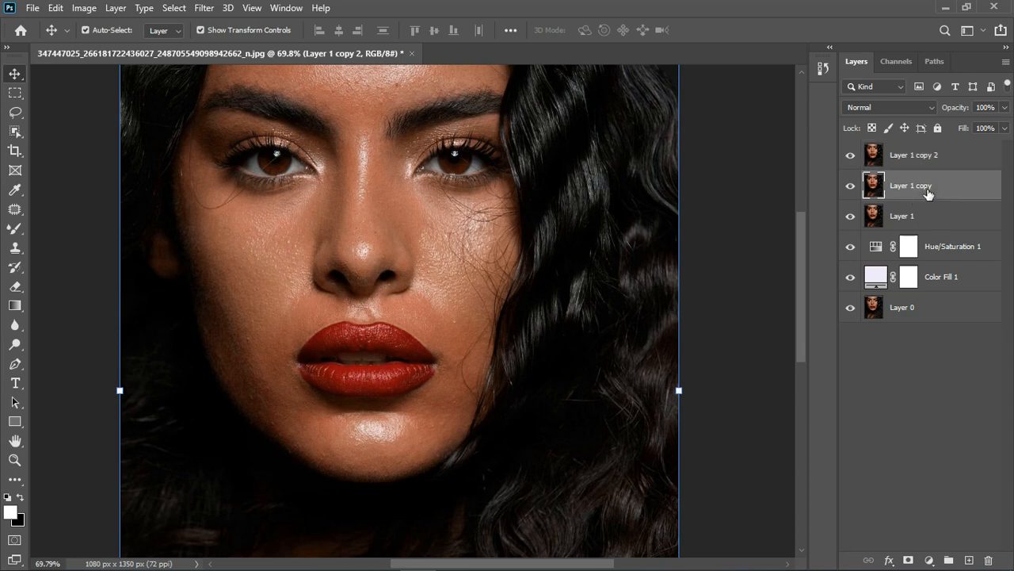
double_click(924, 187)
type("color")
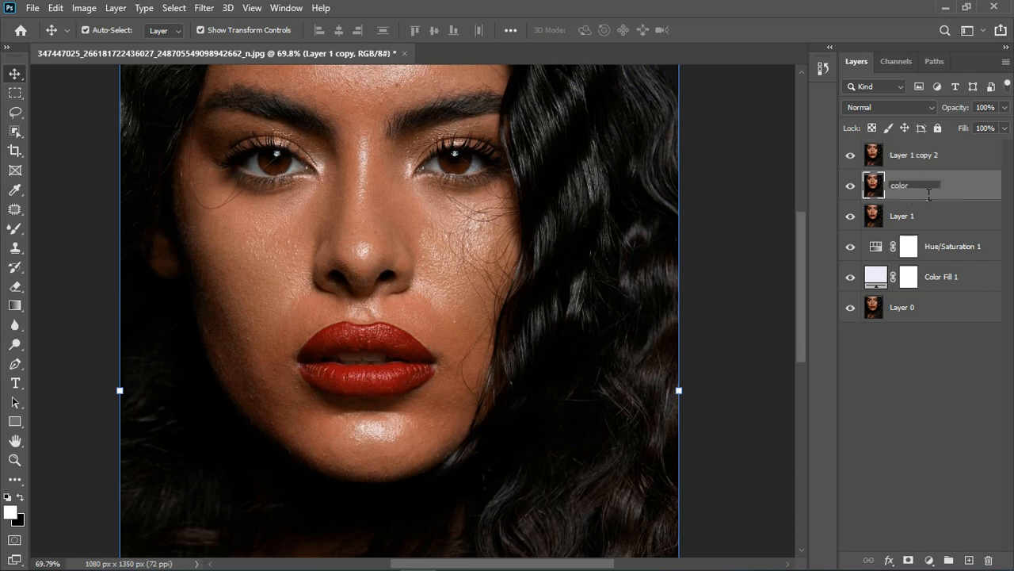
key("Return")
double_click(924, 165)
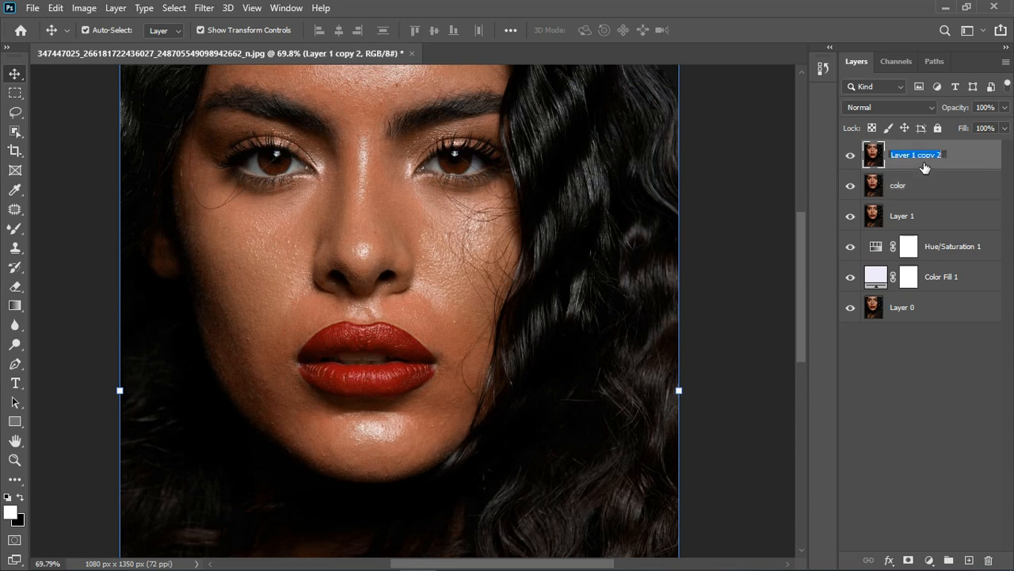
type("texture")
key("Return")
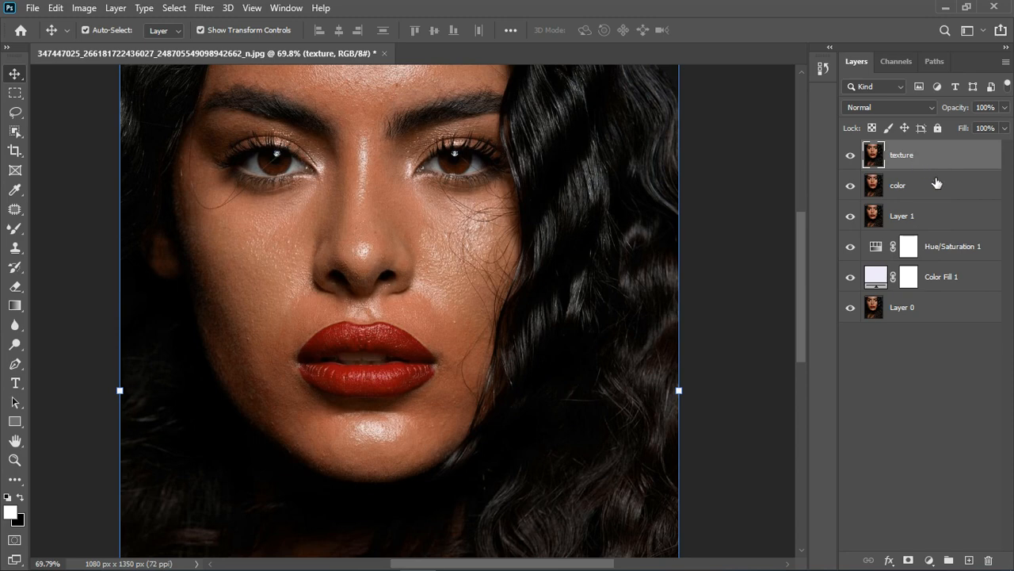
- Group the color and texture layers into a group named "freq sep" and expand it
left_click(936, 184)
left_click(942, 165, "shift")
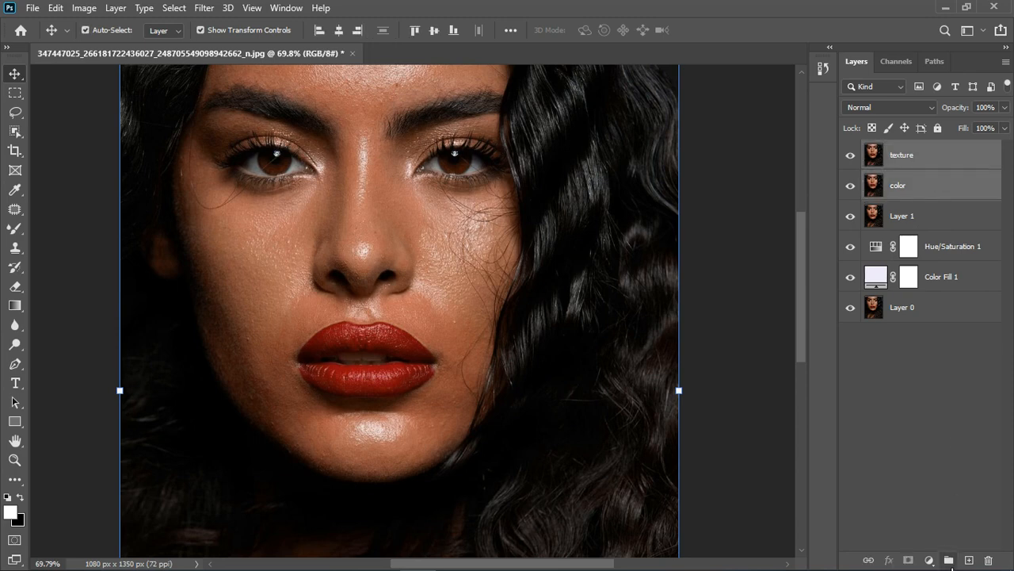
left_click(949, 559)
double_click(904, 152)
type("freq sep")
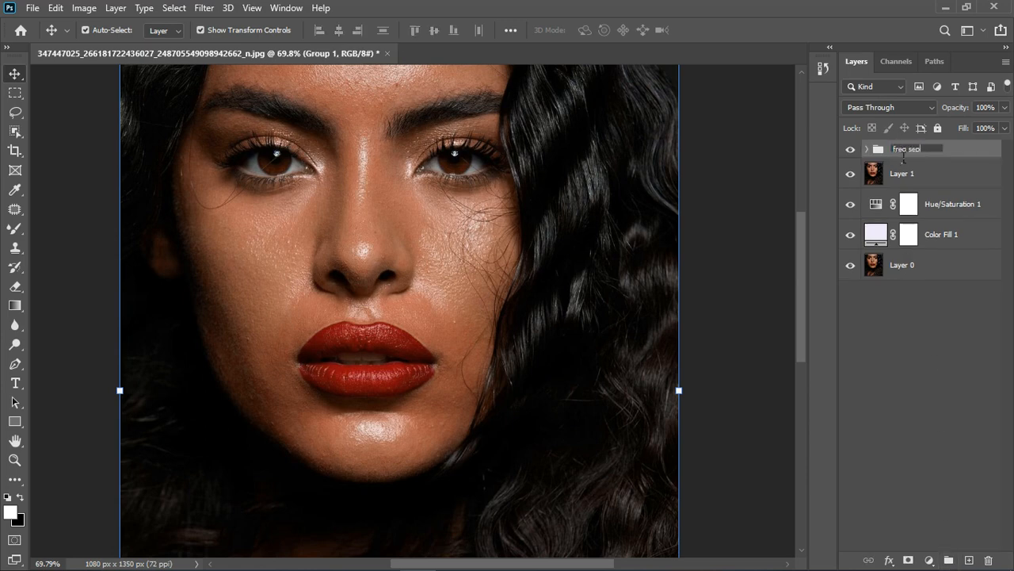
key("Return")
left_click(867, 150)
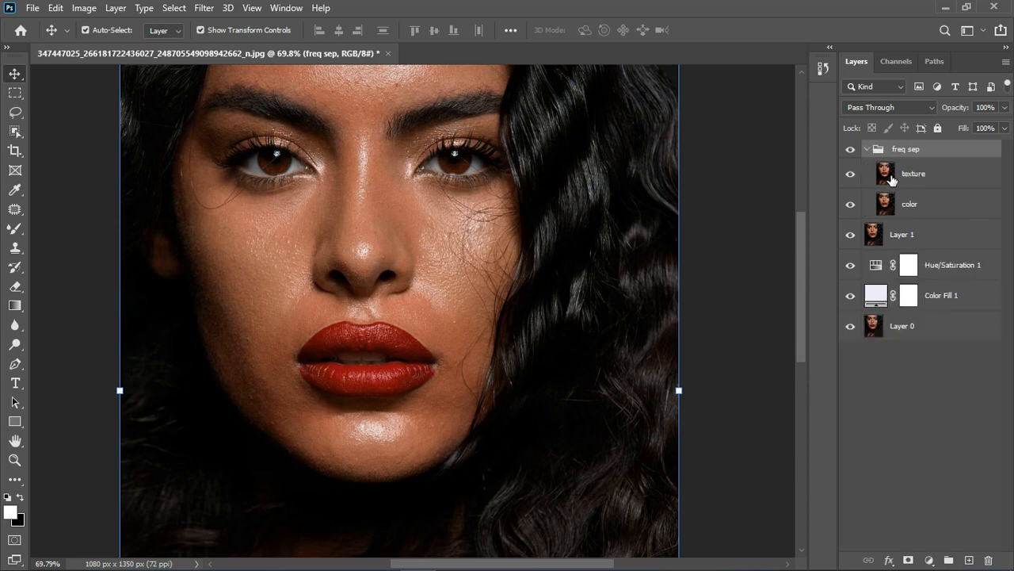
- Hide the texture layer and apply a Gaussian Blur with a 2.8 pixel radius to the color layer
left_click(853, 179)
left_click(931, 207)
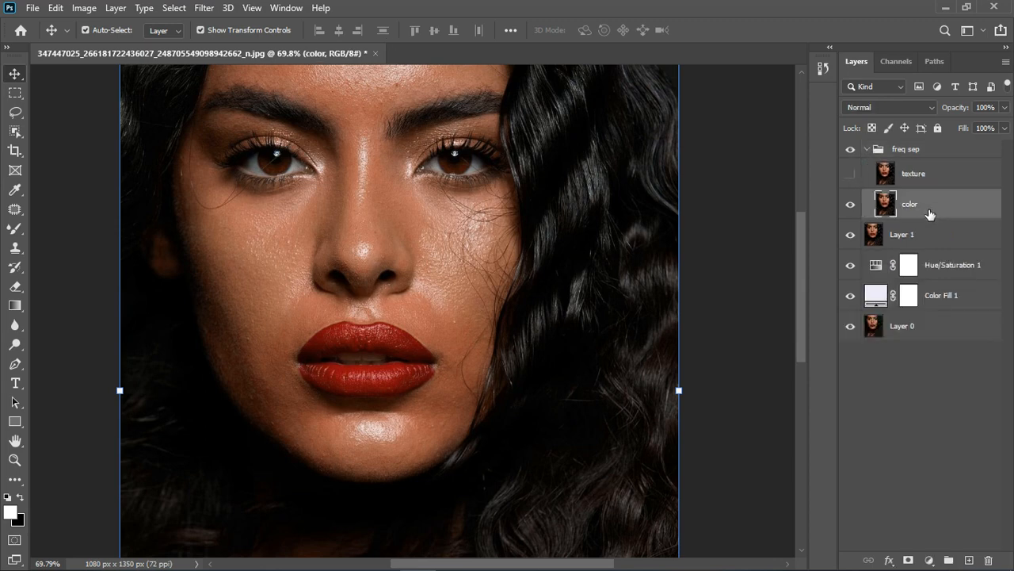
scroll(339, 175, "down", 2)
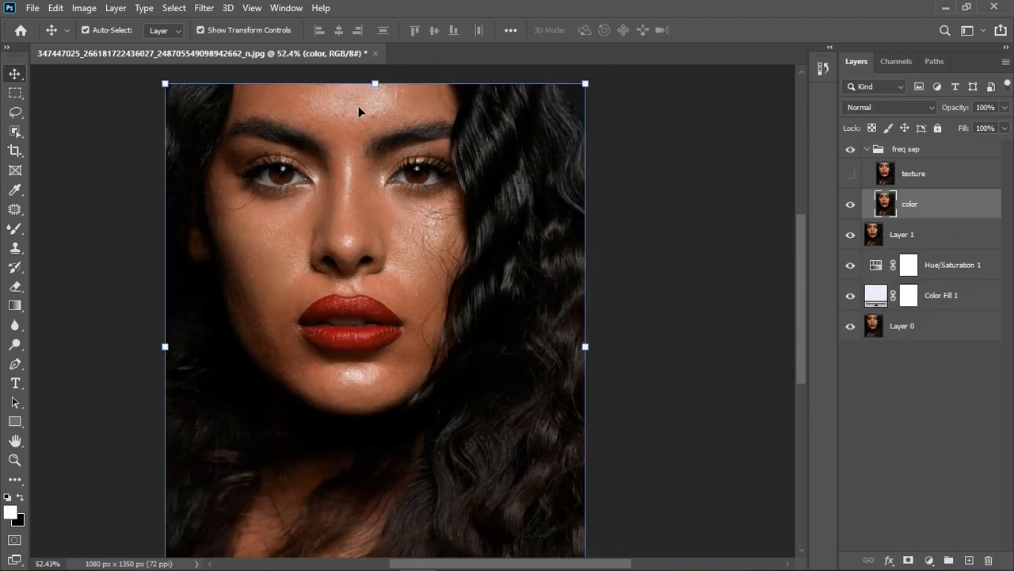
scroll(360, 103, "up", 6)
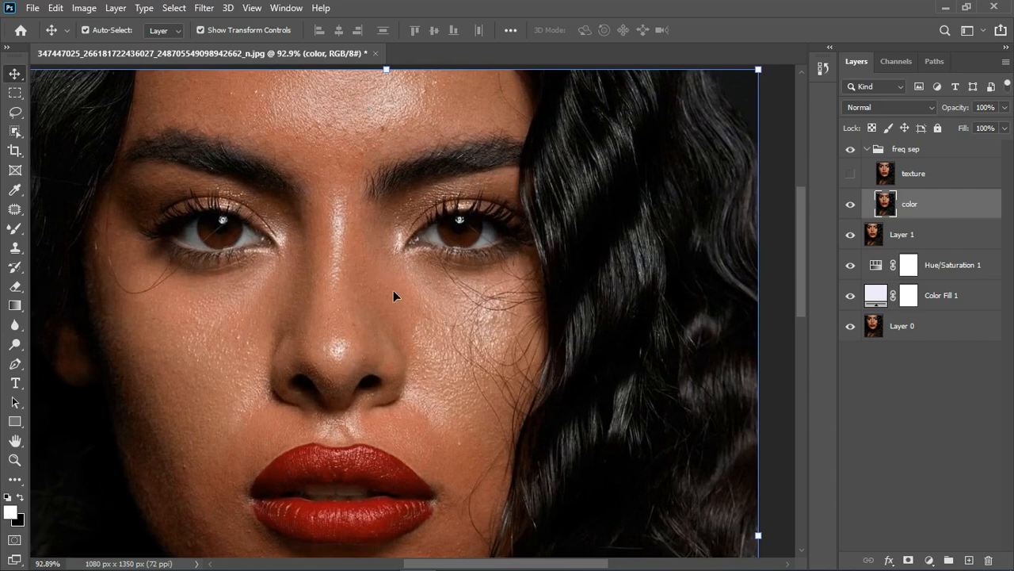
scroll(393, 290, "down", 3)
left_click(204, 7)
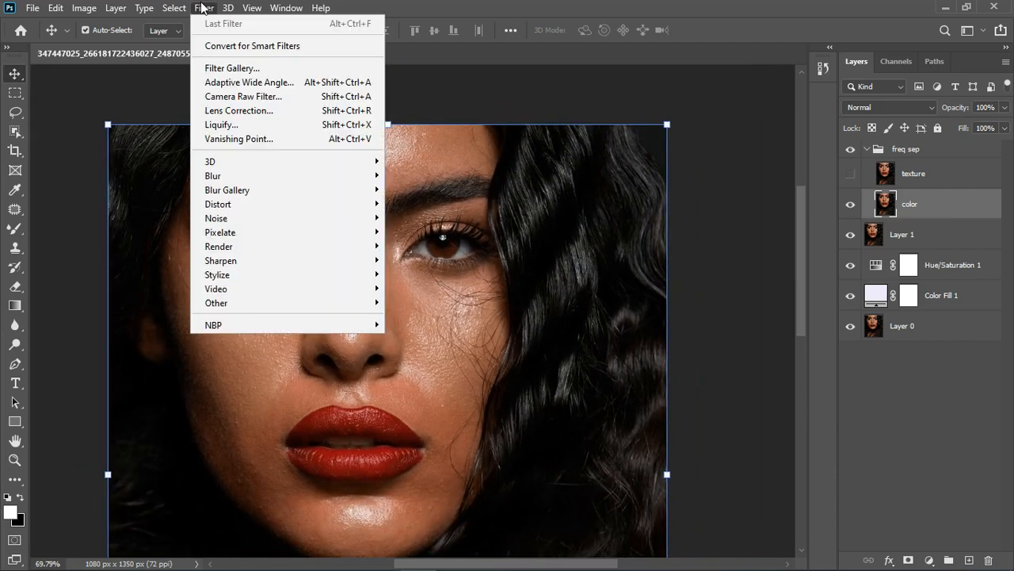
mouse_move(227, 180)
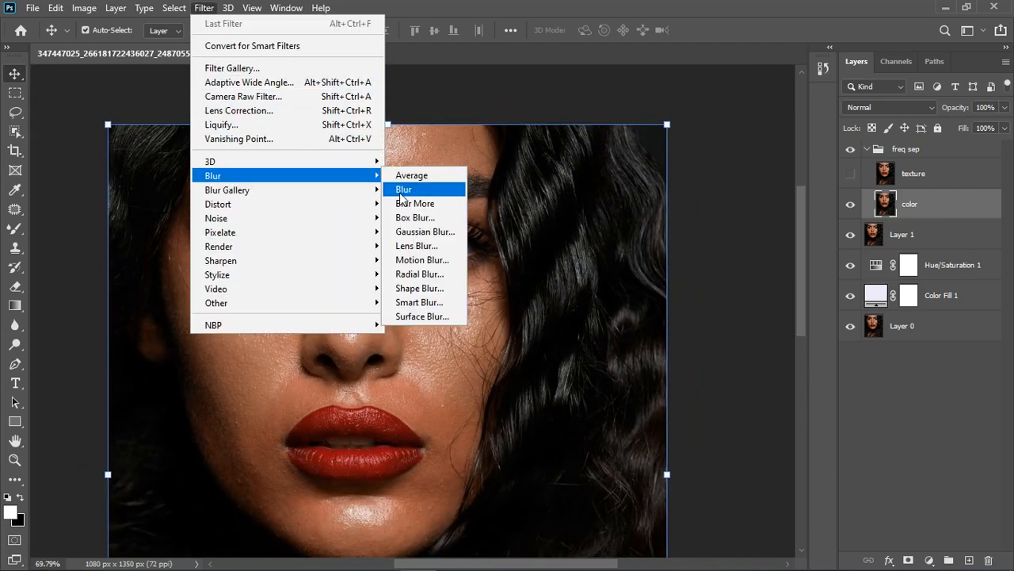
left_click(416, 235)
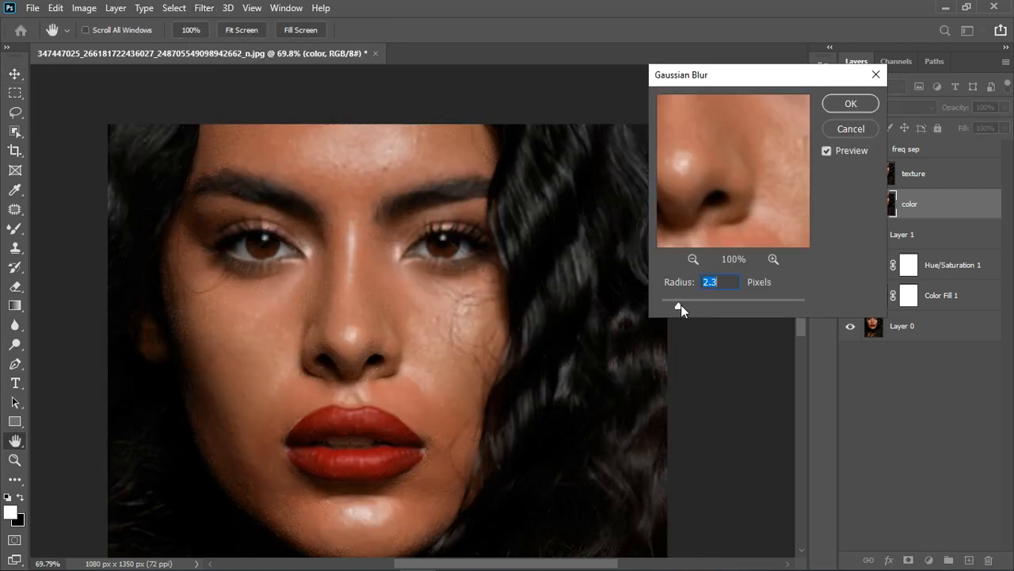
left_click_drag(680, 305, 688, 304)
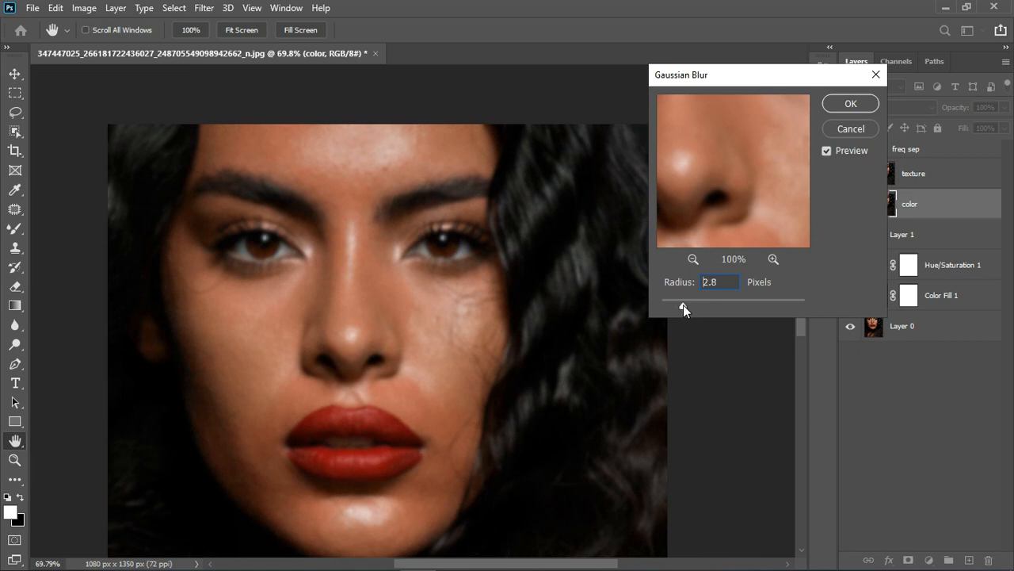
left_click(683, 305)
left_click(863, 104)
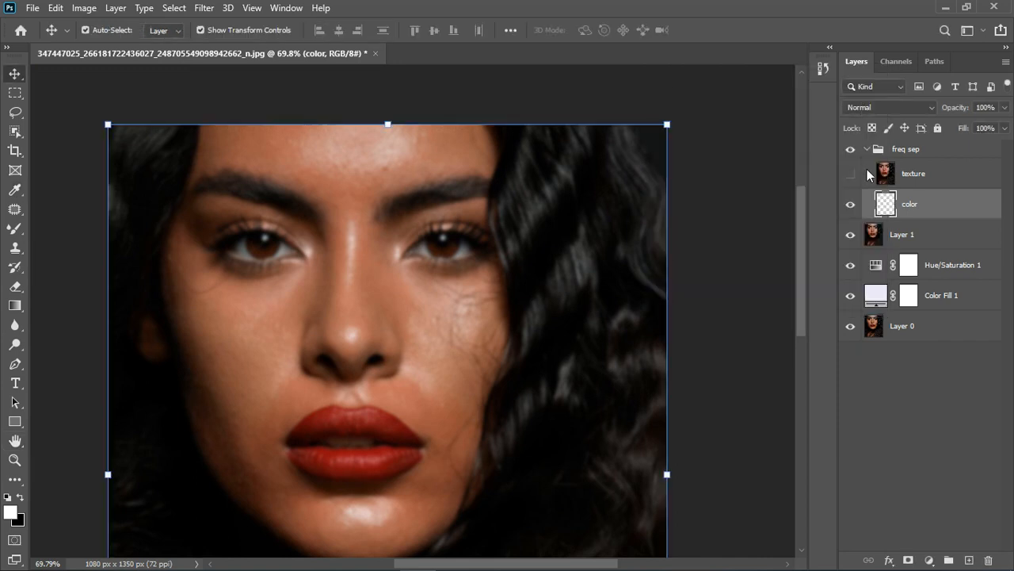
- Show the texture layer and use Apply Image on it with the color layer as source, Subtract blending, scale 2 and offset 128
left_click(850, 173)
left_click(935, 179)
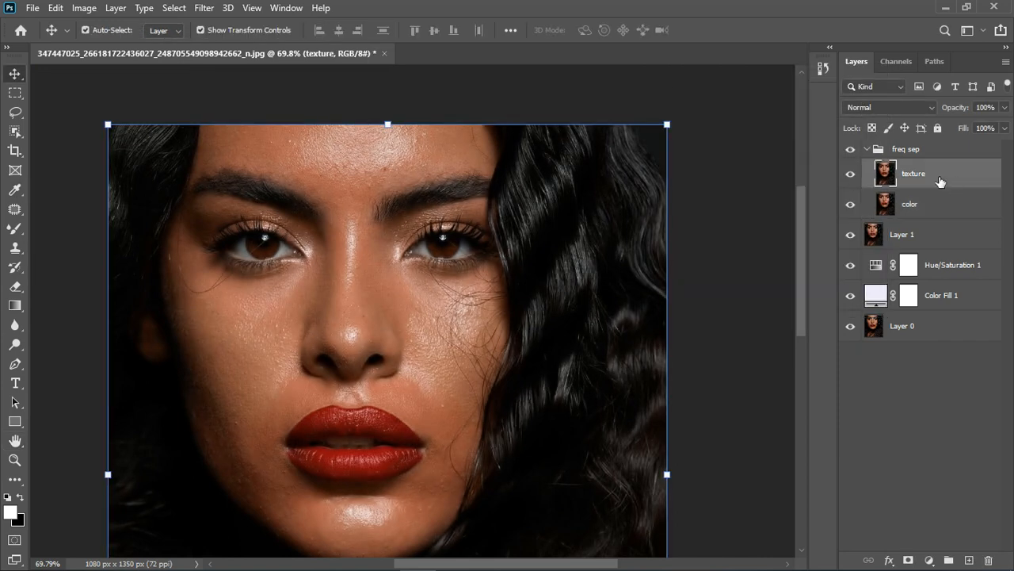
left_click(84, 8)
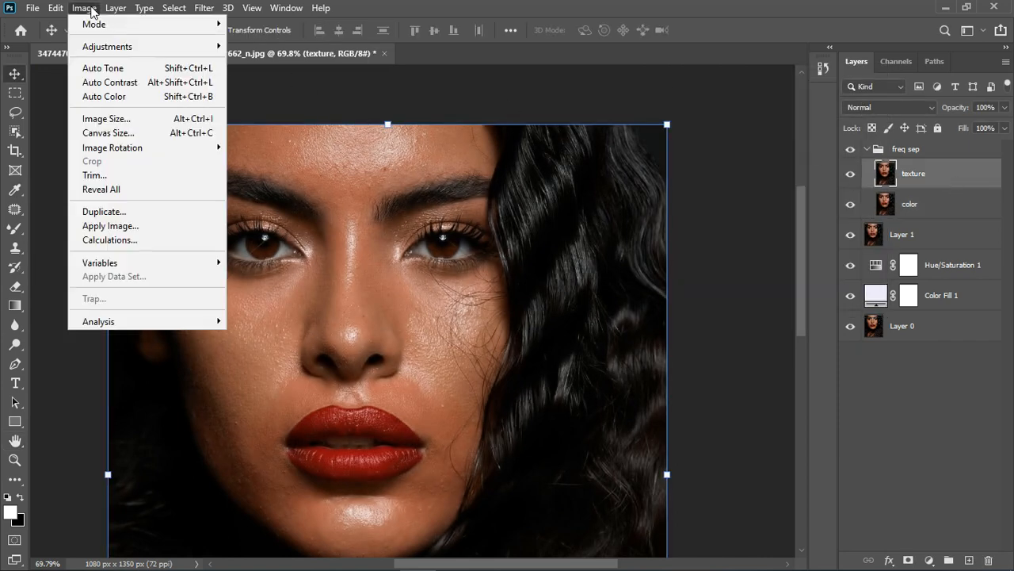
left_click(110, 226)
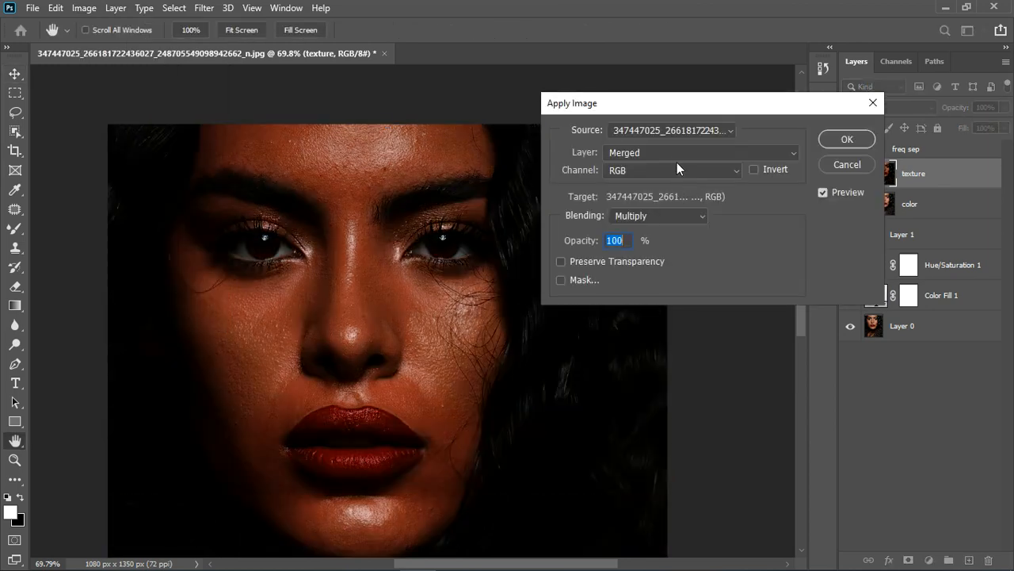
left_click(675, 153)
left_click(664, 209)
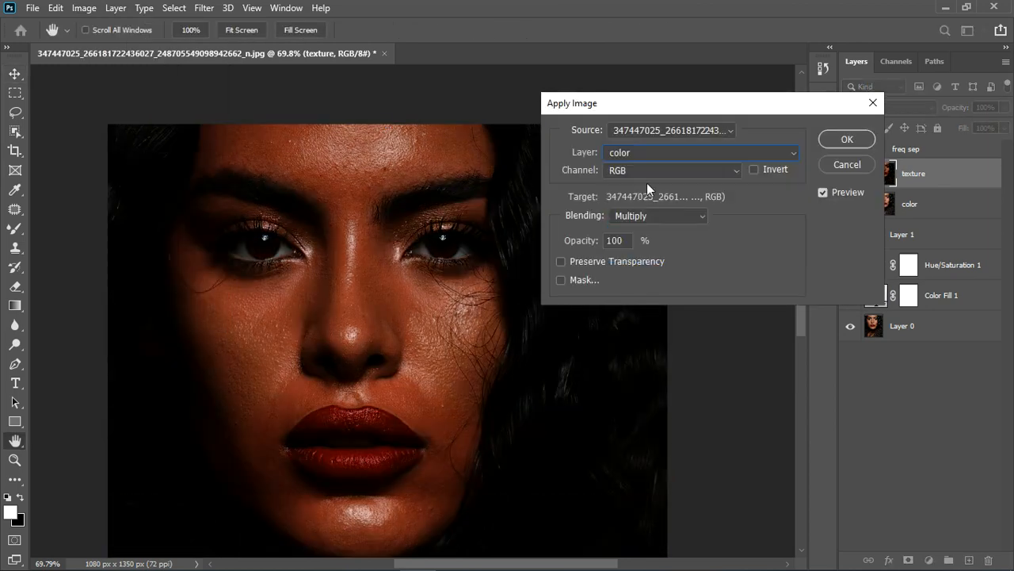
left_click(672, 218)
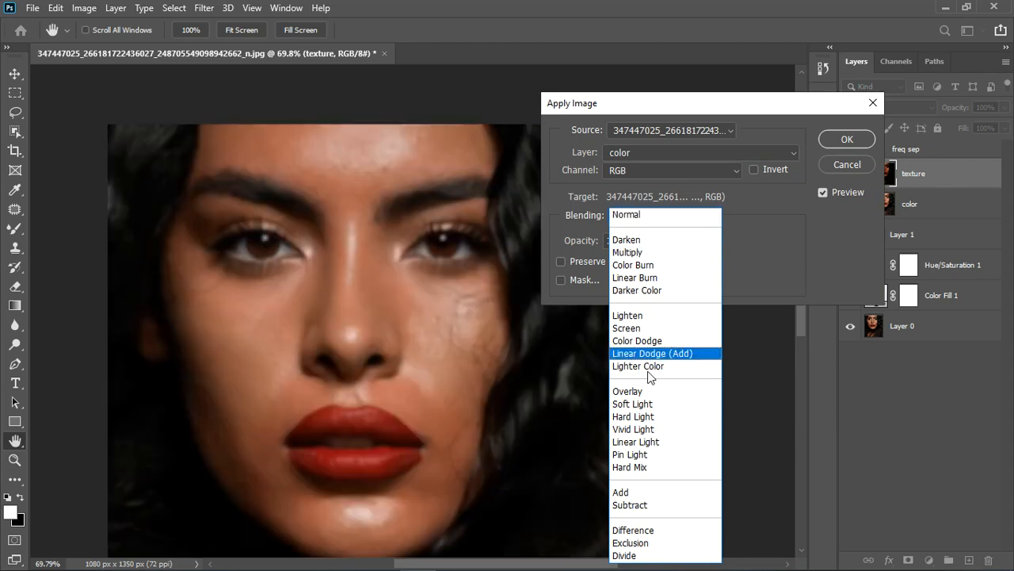
left_click(638, 505)
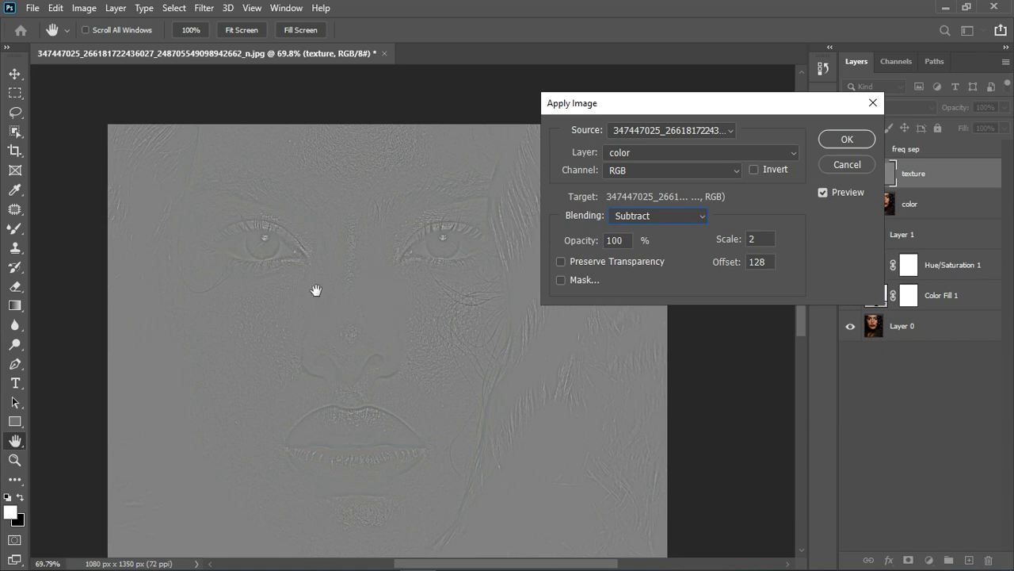
left_click(848, 140)
- Set the texture layer's blend mode to Linear Light
key("v")
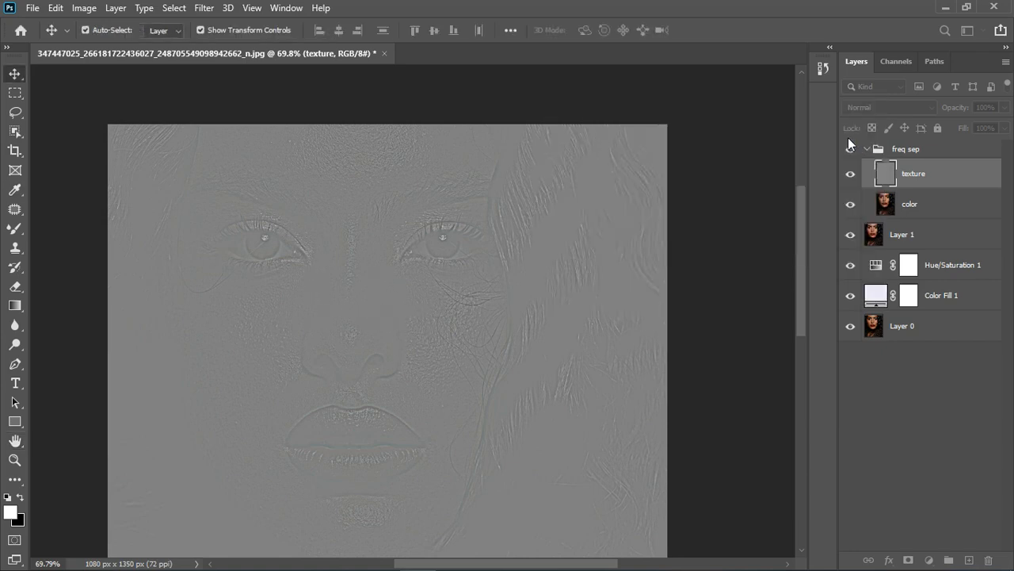
left_click(891, 107)
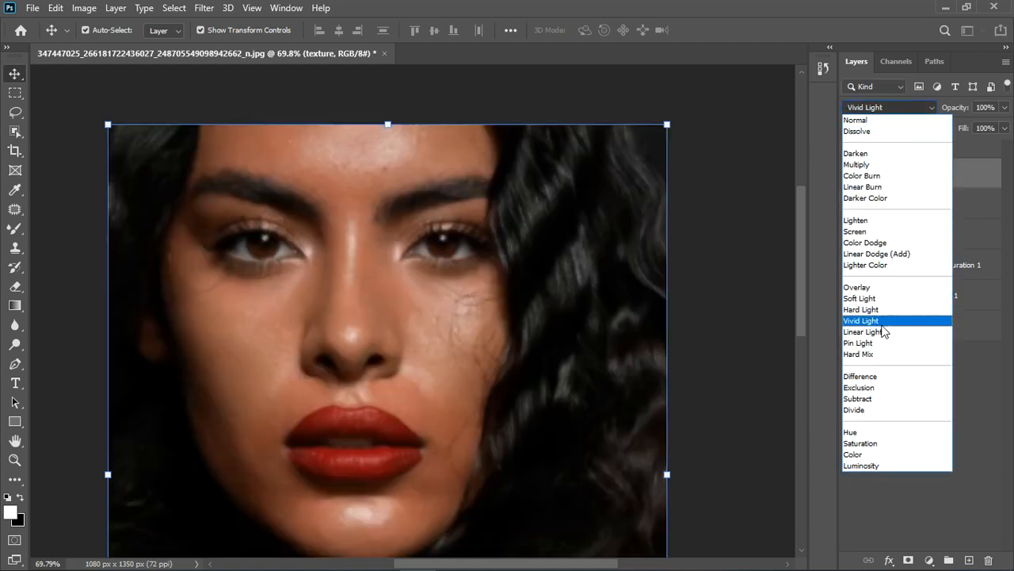
left_click(883, 331)
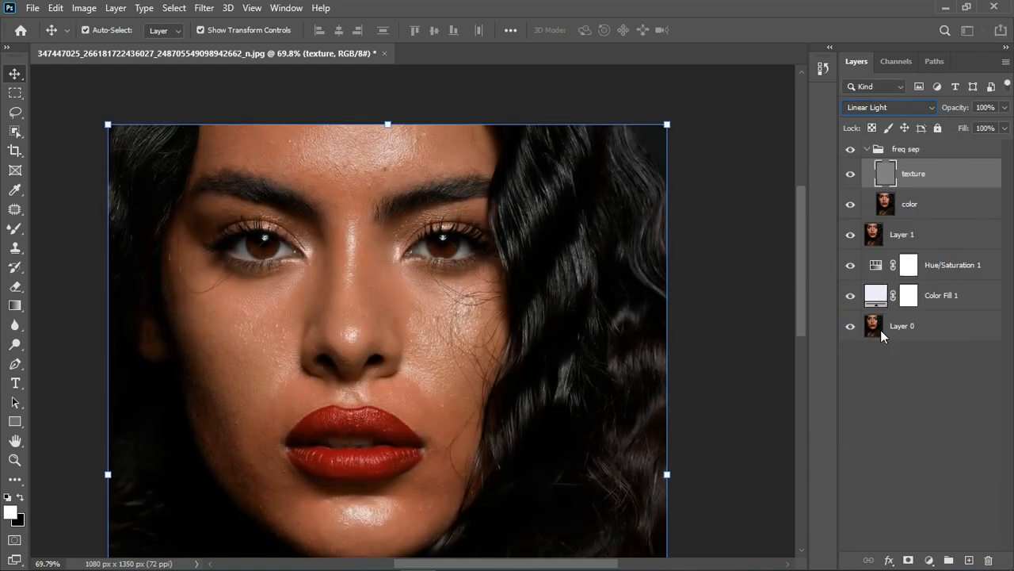
- Select the color layer and choose the Mixer Brush, cleaning its loaded paint
left_click(949, 211)
left_click(16, 231)
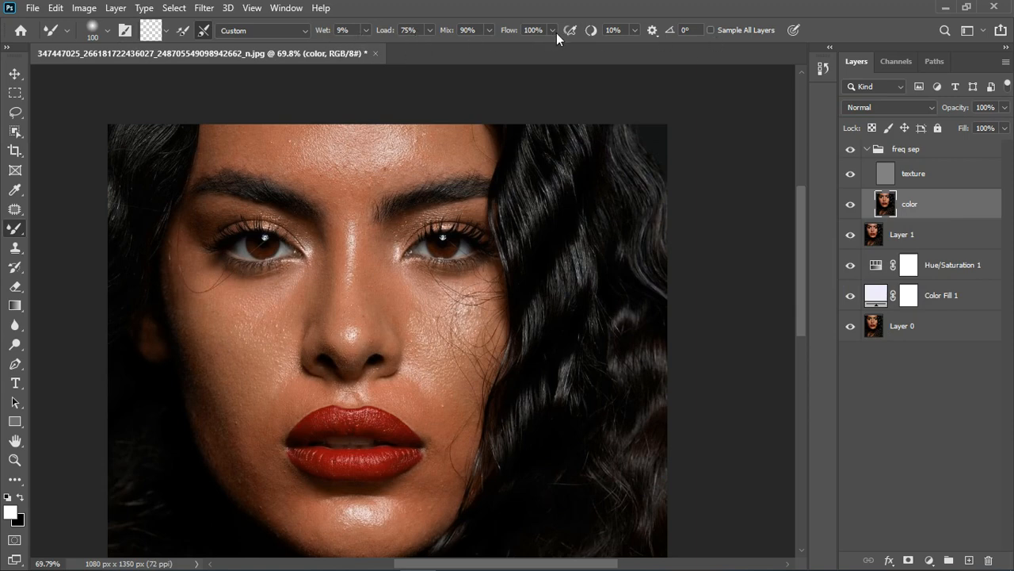
left_click(165, 31)
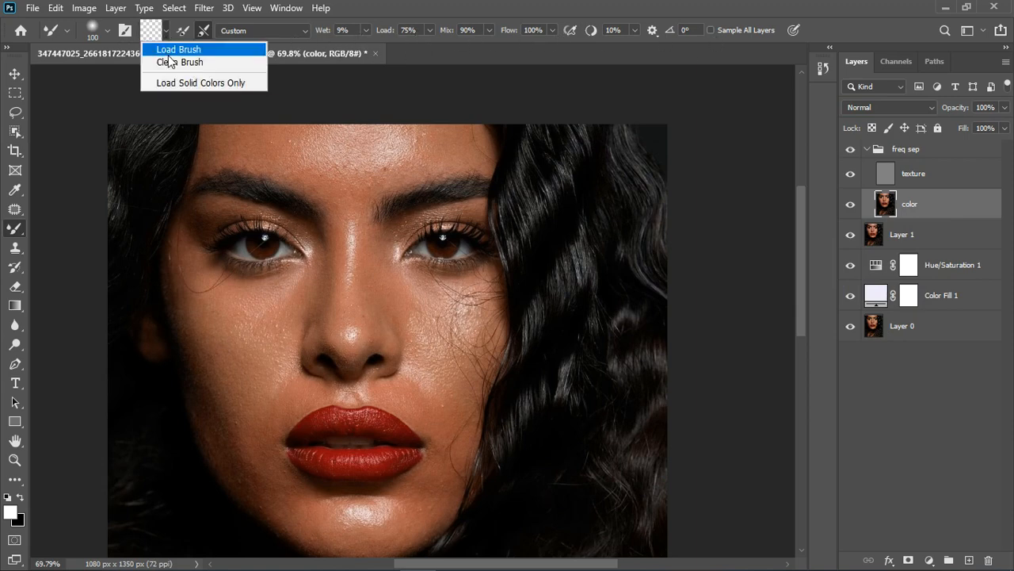
left_click(172, 63)
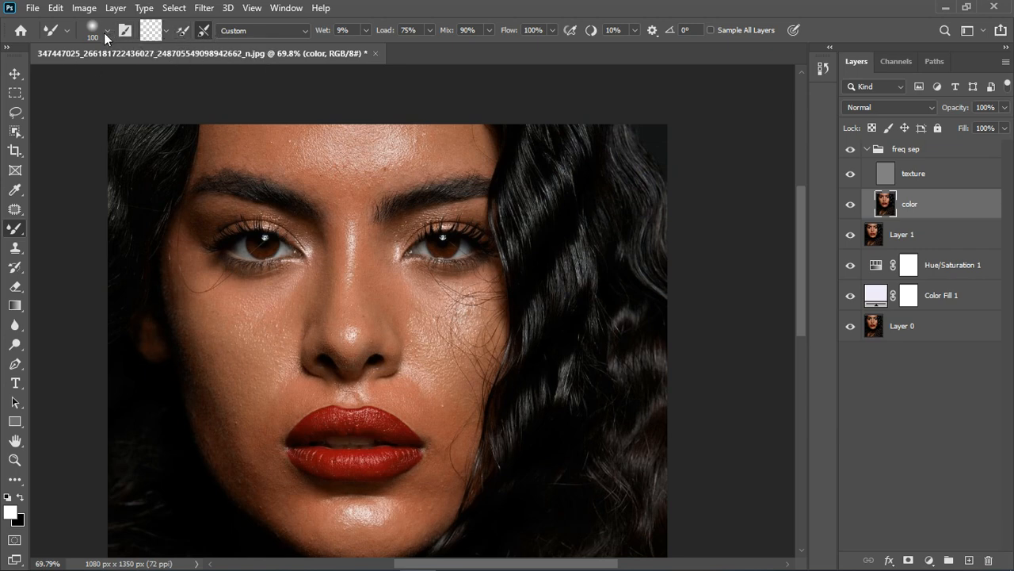
- Select the texture layer with the Clone Stamp tool and return to the Mixer Brush
left_click(925, 179)
left_click(17, 241)
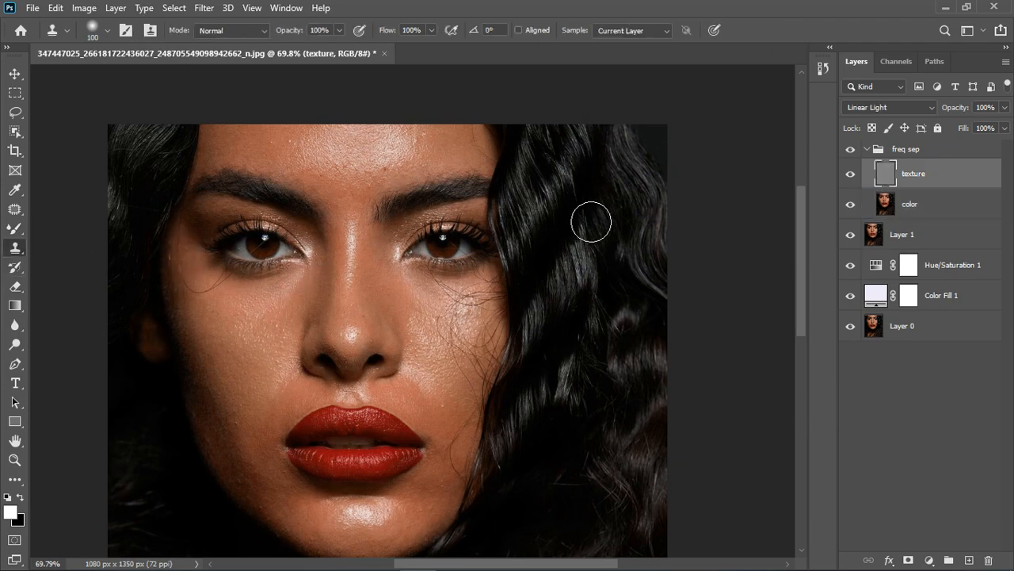
left_click(10, 230)
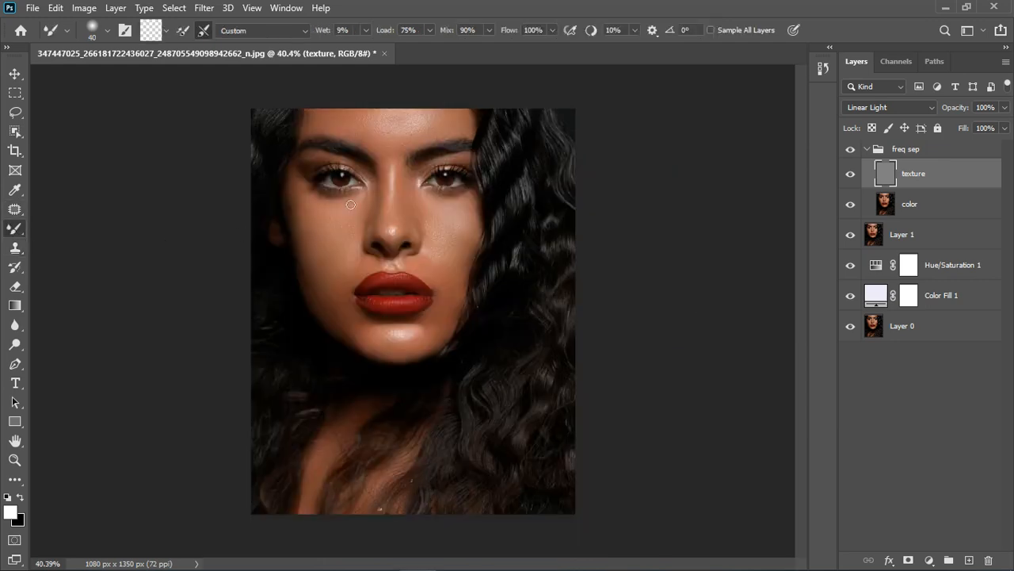
- Collapse the freq sep group and compare the portrait with the skin retouching off and on
left_click(868, 149)
left_click(854, 150)
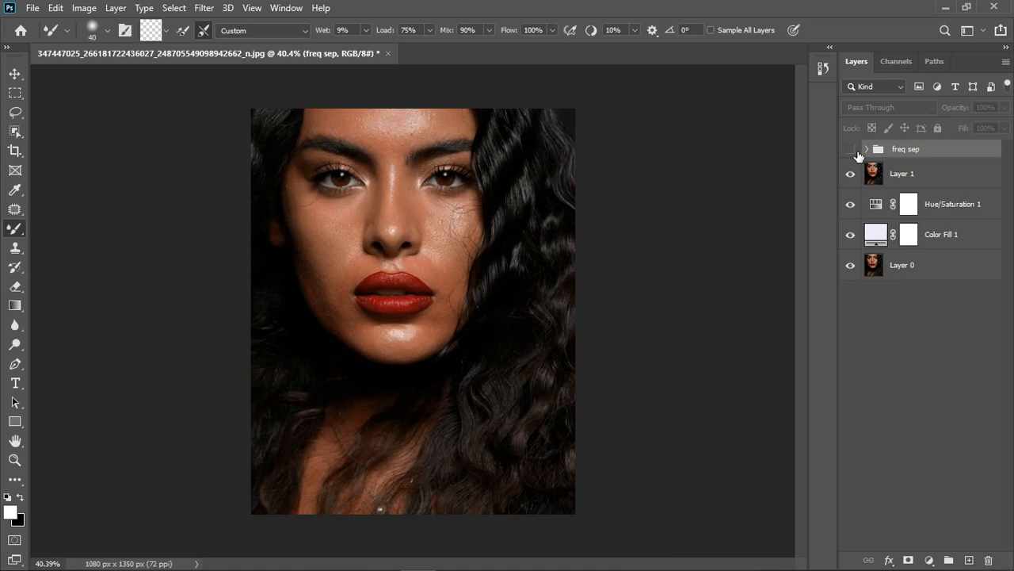
left_click(854, 152)
scroll(407, 179, "up", 3)
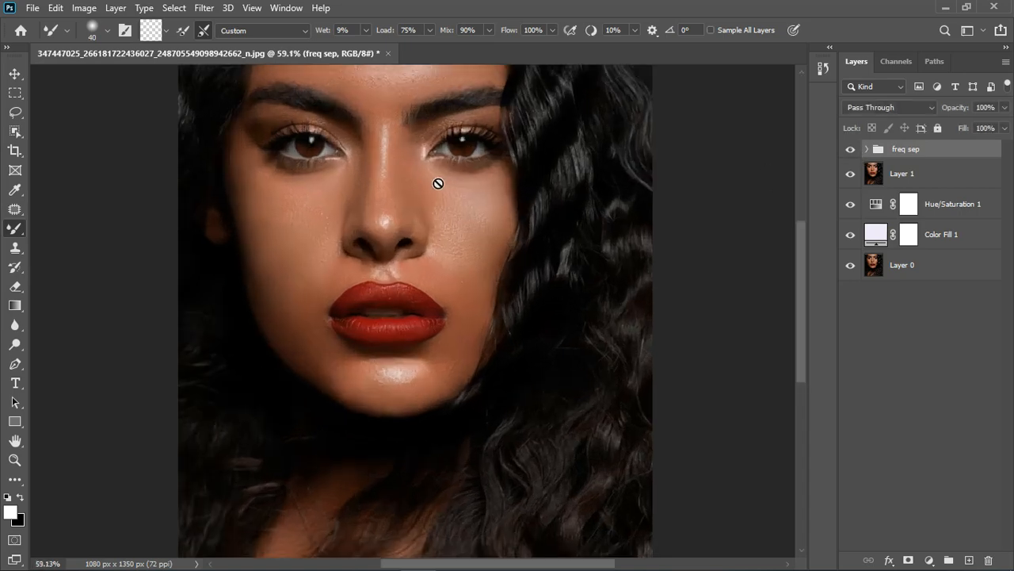
left_click(853, 150)
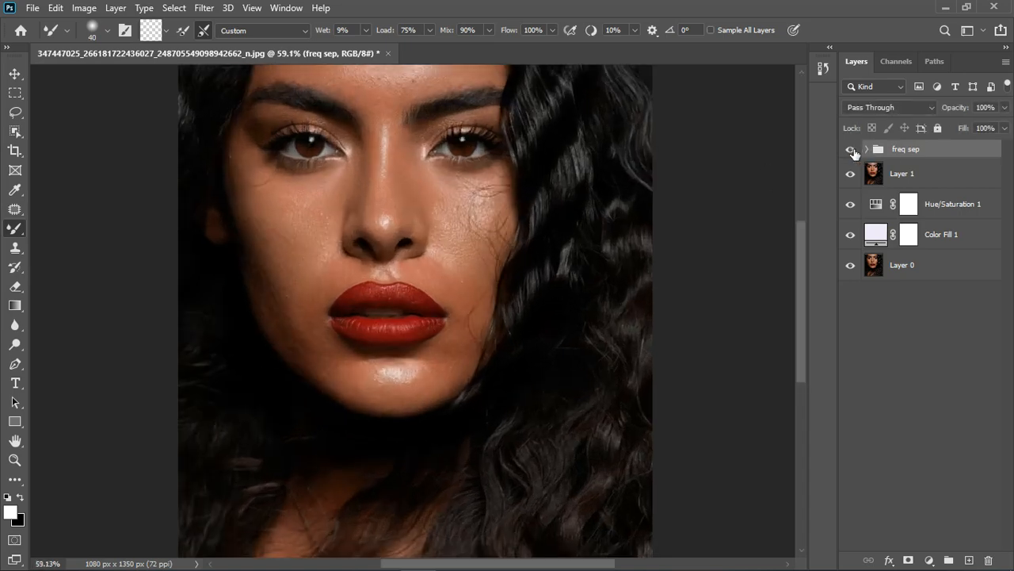
left_click(854, 151)
scroll(602, 250, "down", 2)
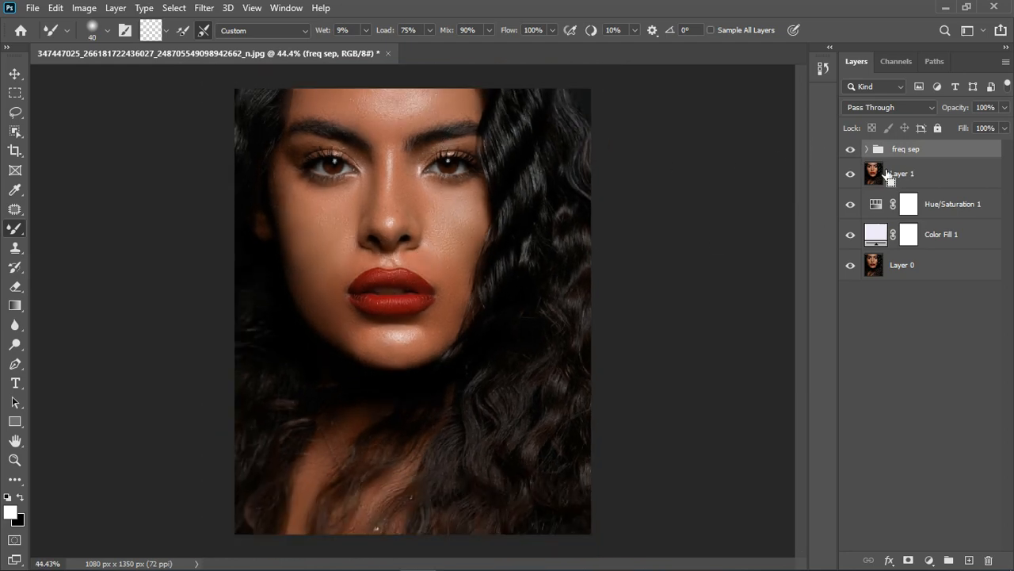
- Stamp the visible layers onto a new top layer and neutralize its white balance in Camera Raw from the white of the eye
key("ctrl+shift+alt+e")
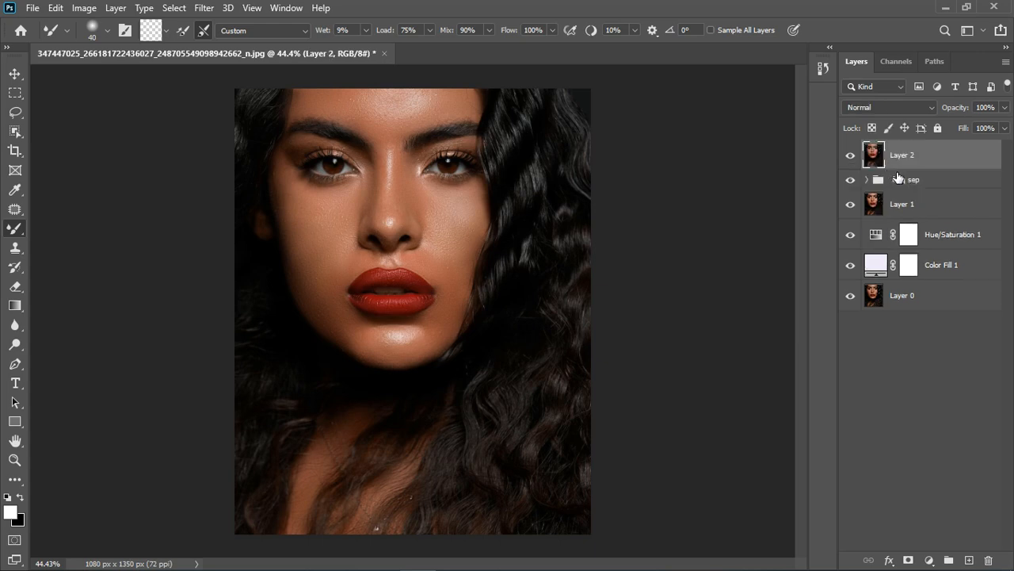
key("ctrl+shift+a")
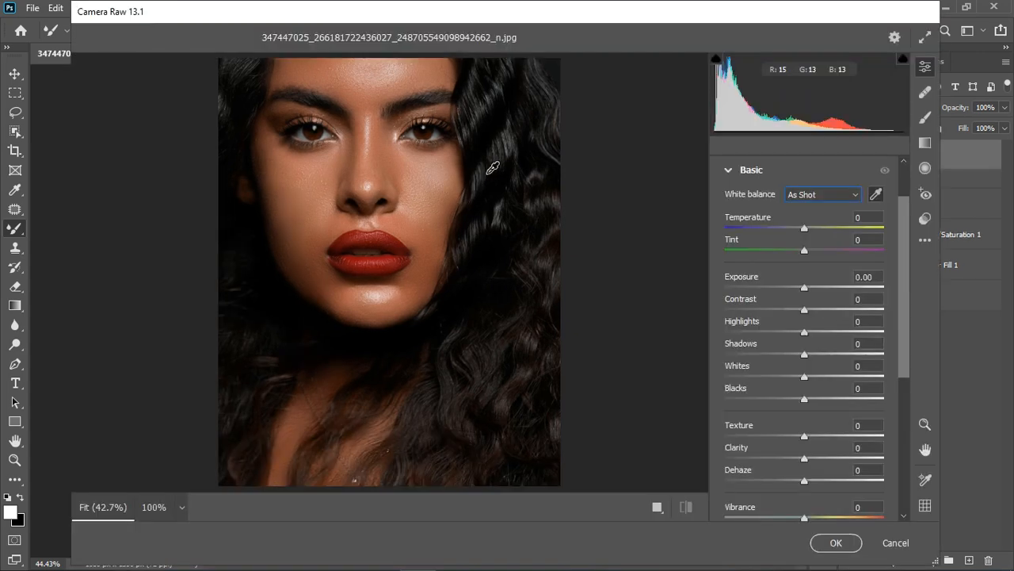
left_click(877, 195)
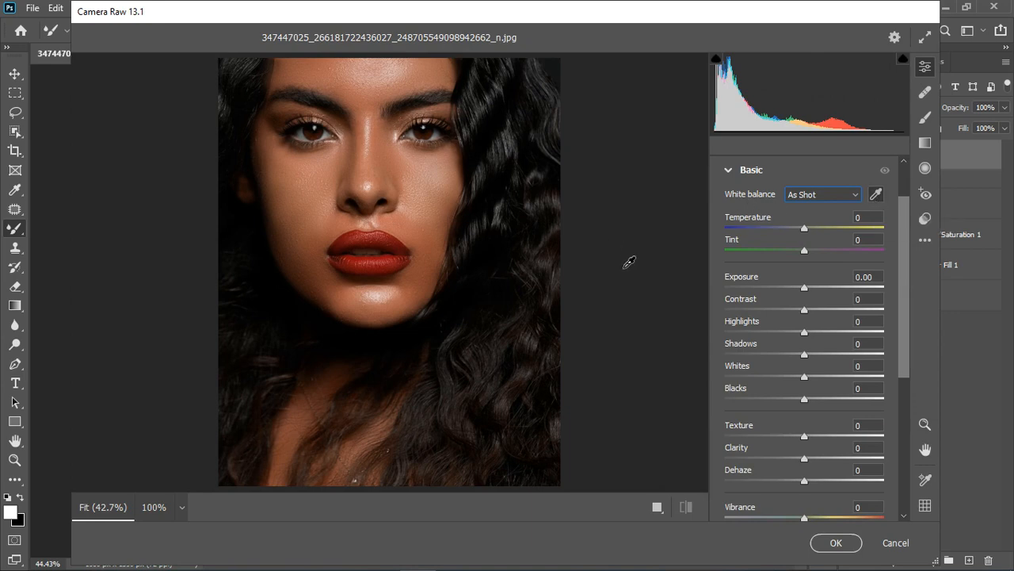
left_click(443, 143)
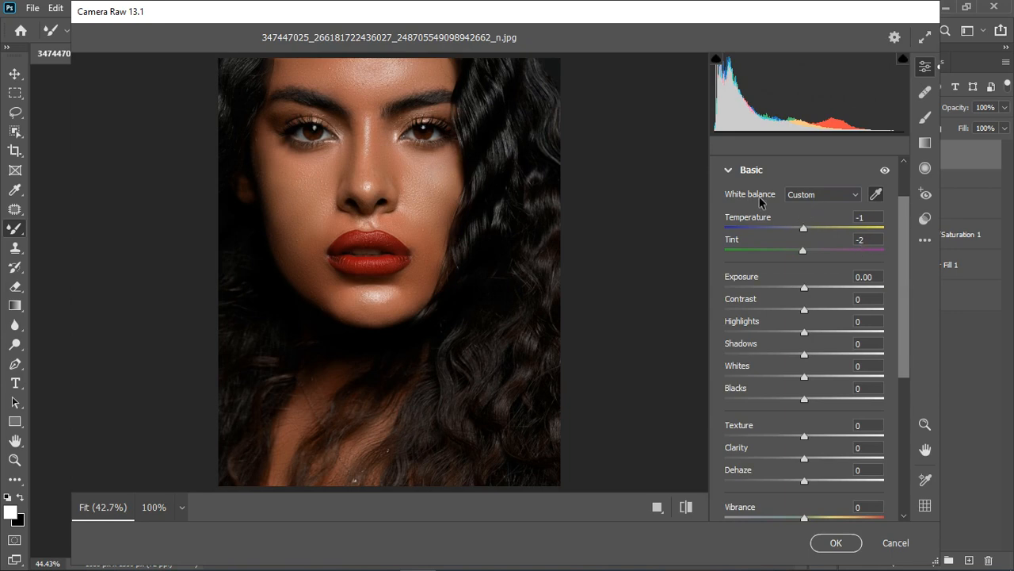
left_click(885, 171)
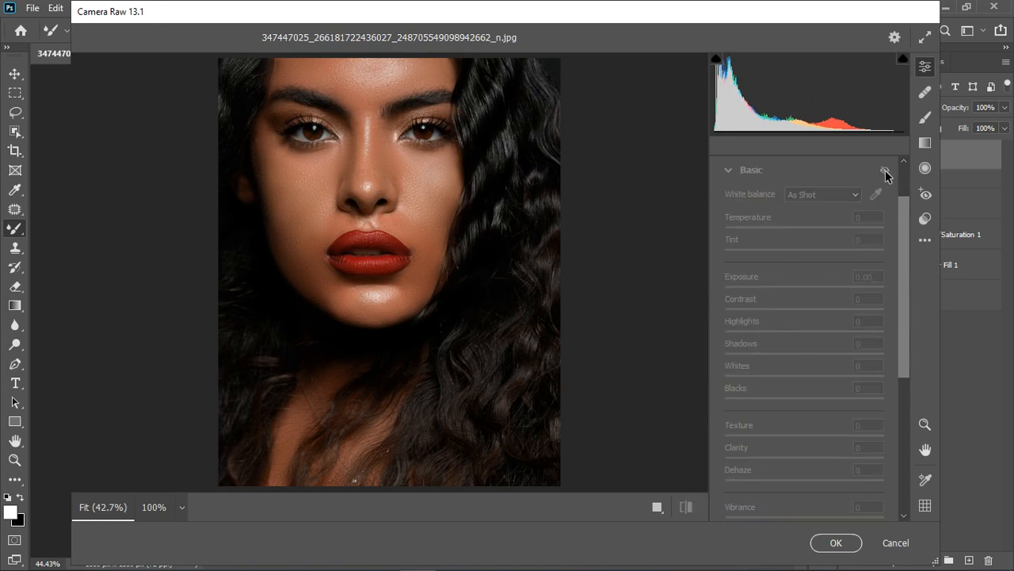
left_click(885, 171)
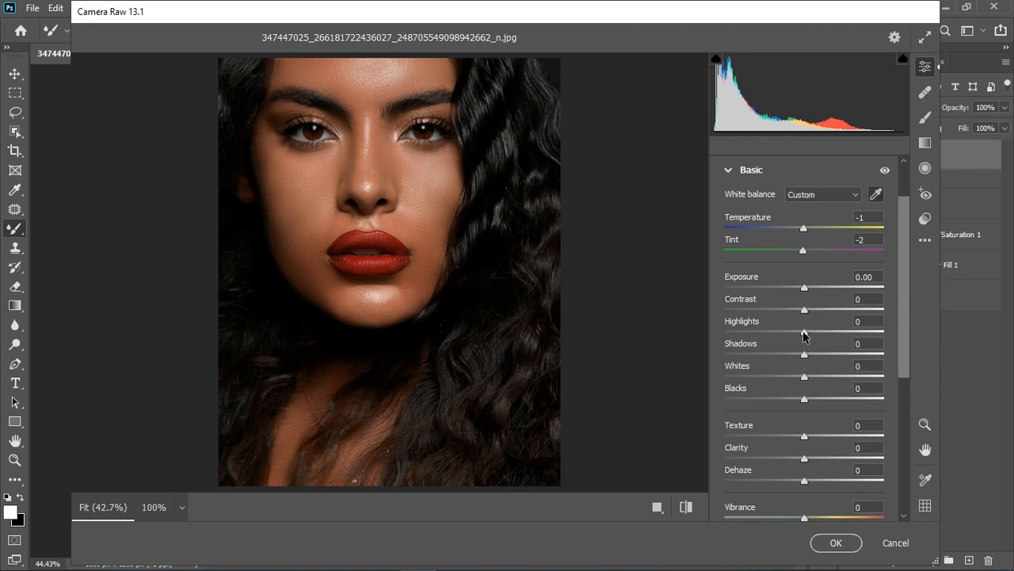
- Set the Basic adjustments to Highlights +7, Shadows +7, Whites +6, Blacks -9 and Texture +8
left_click_drag(804, 335, 810, 335)
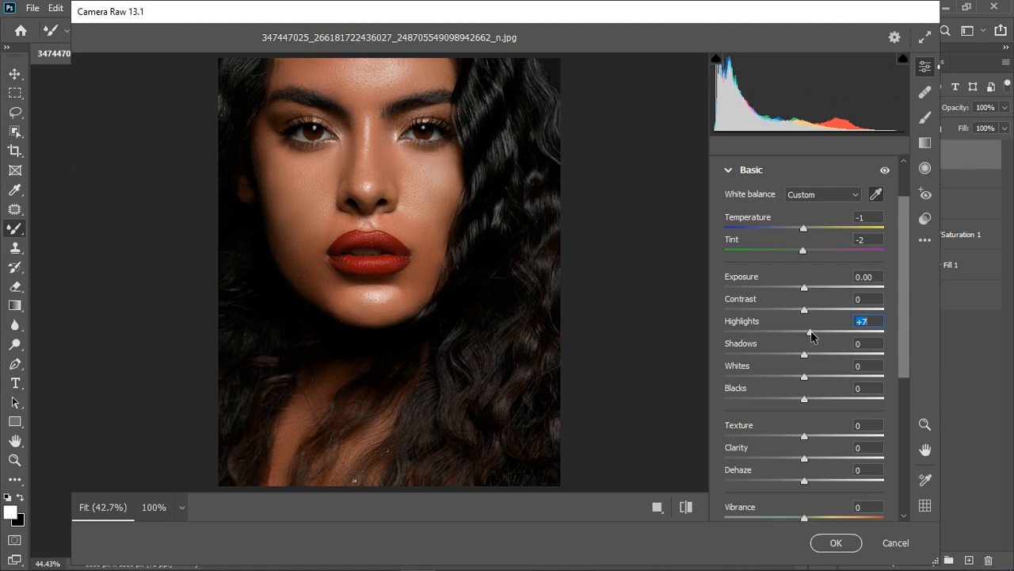
left_click_drag(805, 398, 798, 404)
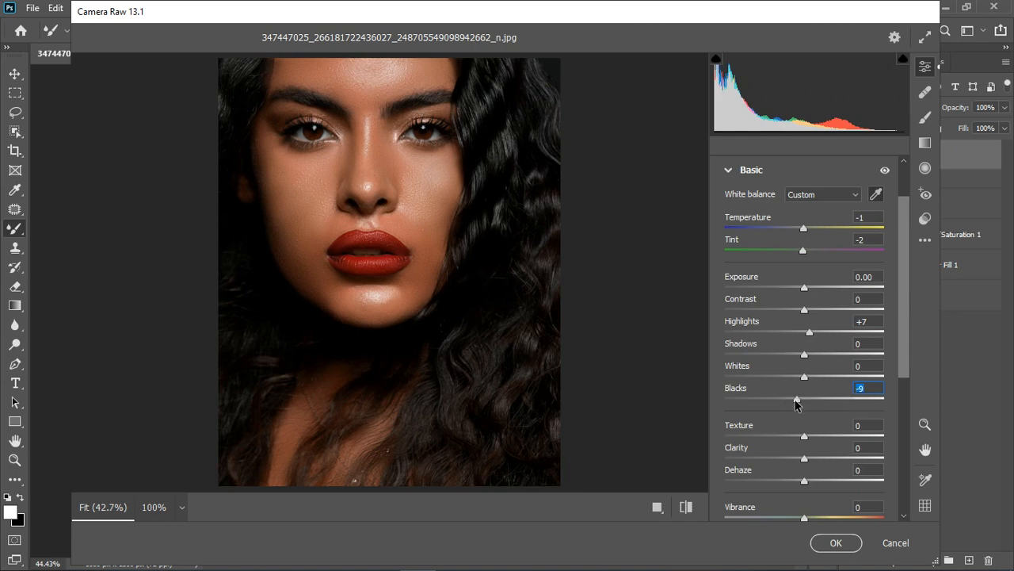
left_click(804, 378)
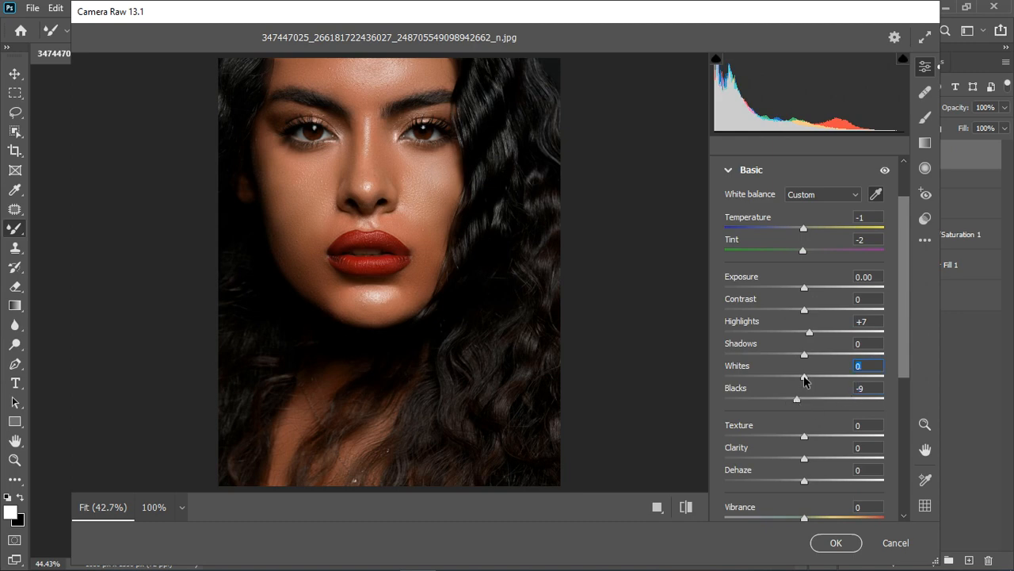
left_click_drag(804, 378, 808, 377)
left_click_drag(806, 356, 812, 359)
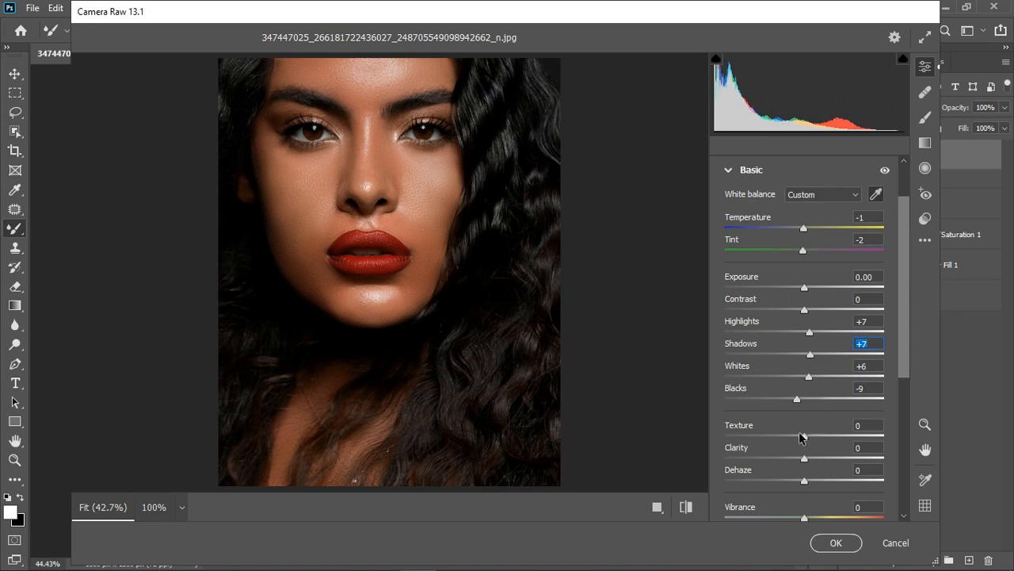
left_click_drag(804, 437, 813, 441)
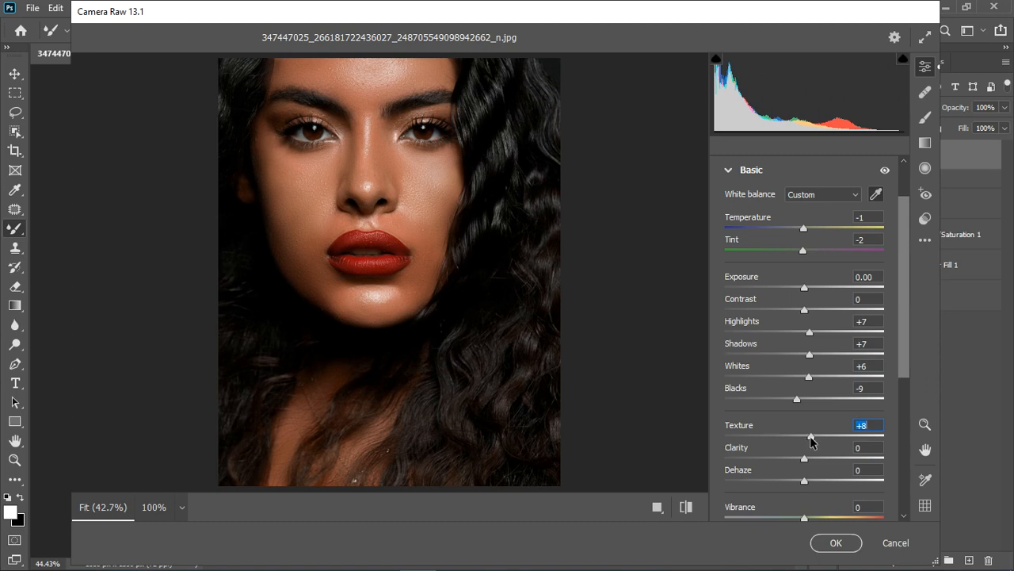
left_click(729, 171)
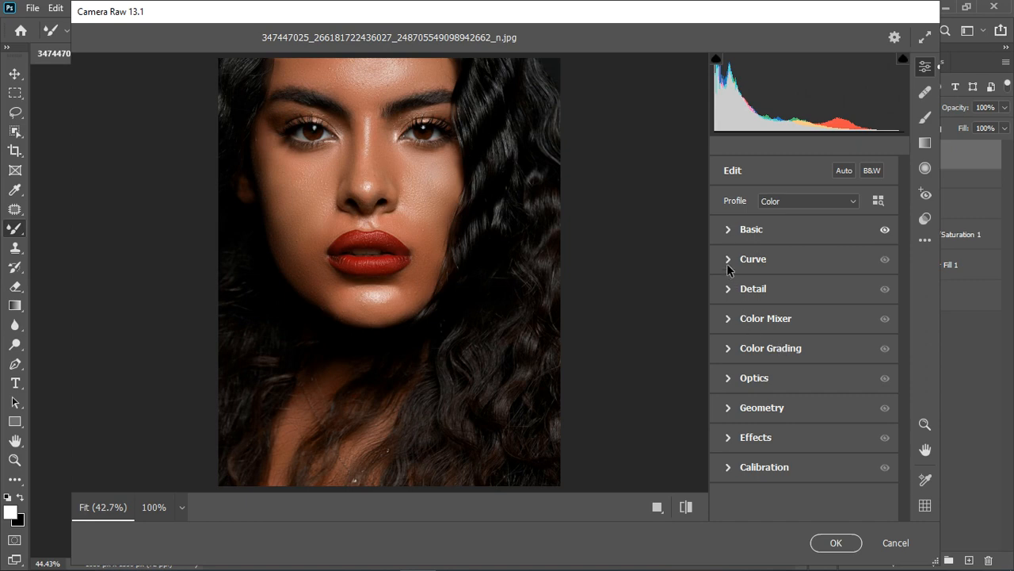
- Add slight contrast with the parametric curve, setting Highlights to +5 and Shadows to -5
left_click(729, 267)
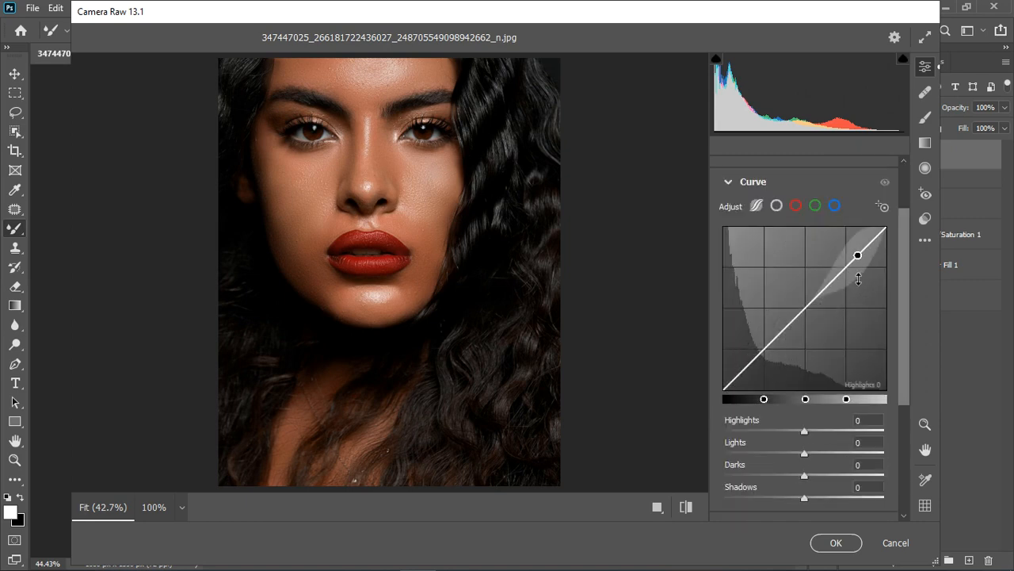
left_click_drag(858, 268, 856, 255)
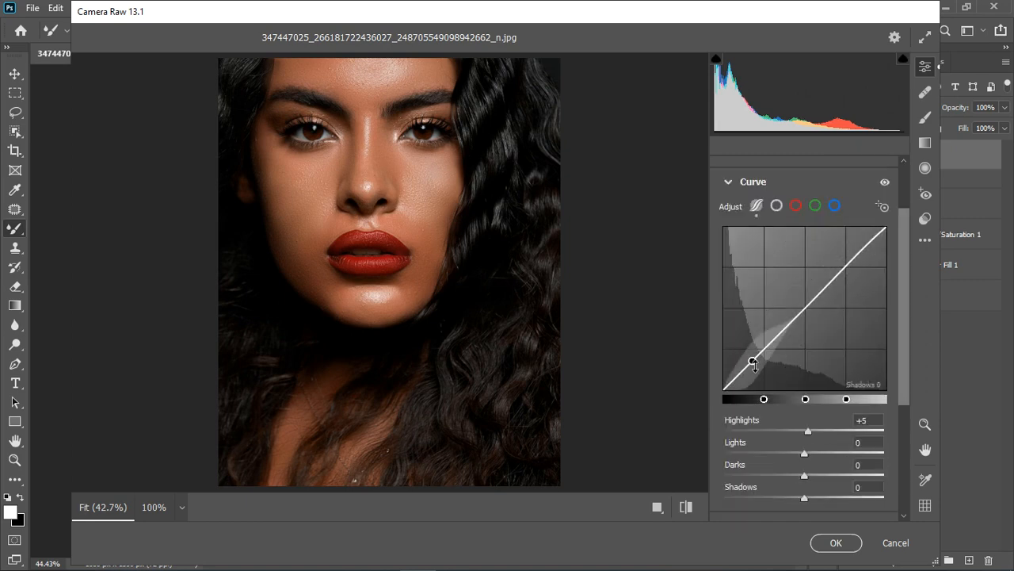
left_click_drag(753, 363, 754, 373)
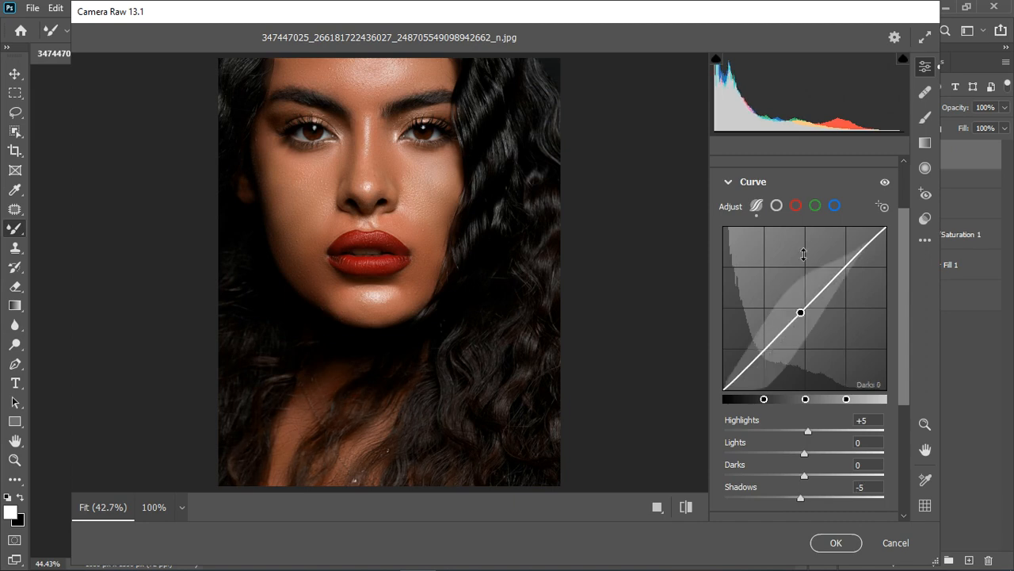
left_click(729, 183)
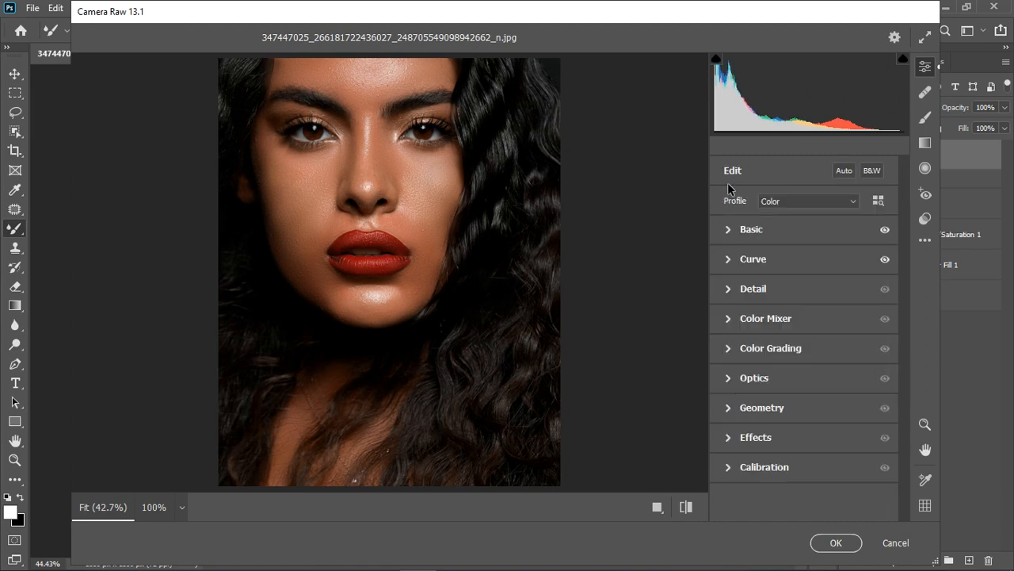
- Set the Reds hue to -9 and the Reds saturation to +4 in the Color Mixer
left_click(729, 319)
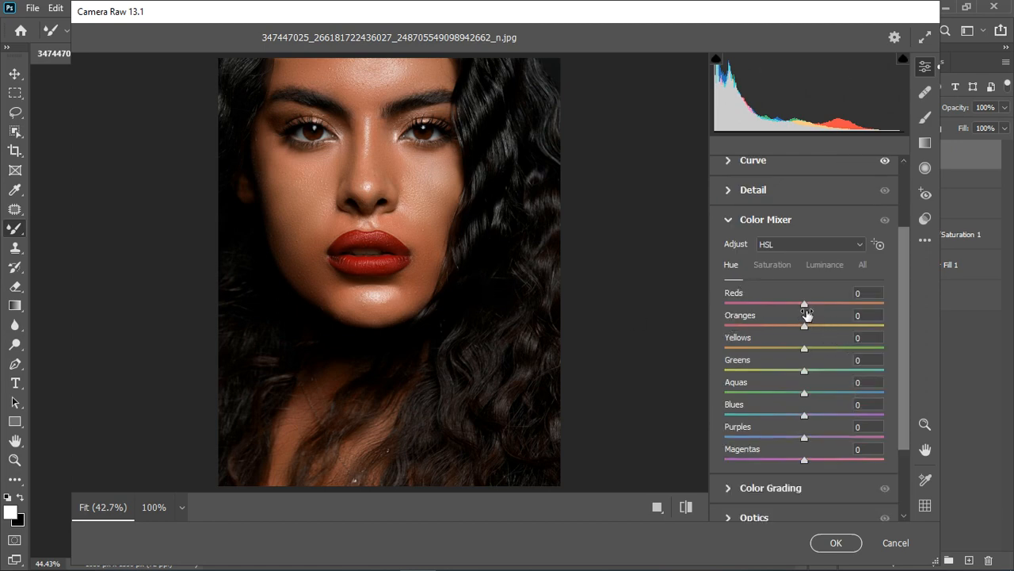
left_click_drag(805, 304, 797, 311)
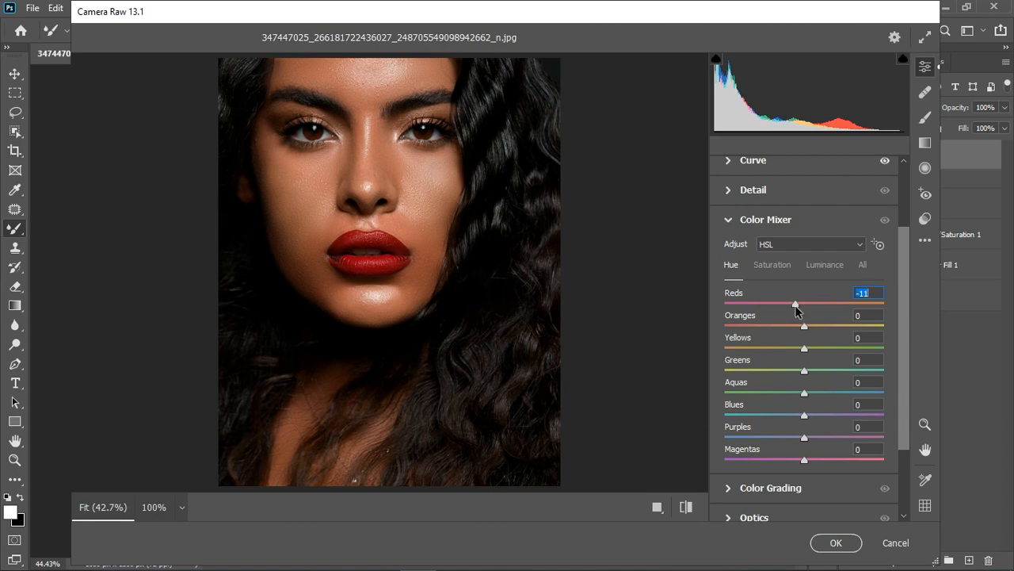
left_click(783, 266)
left_click_drag(811, 303, 797, 304)
left_click(734, 271)
left_click(784, 269)
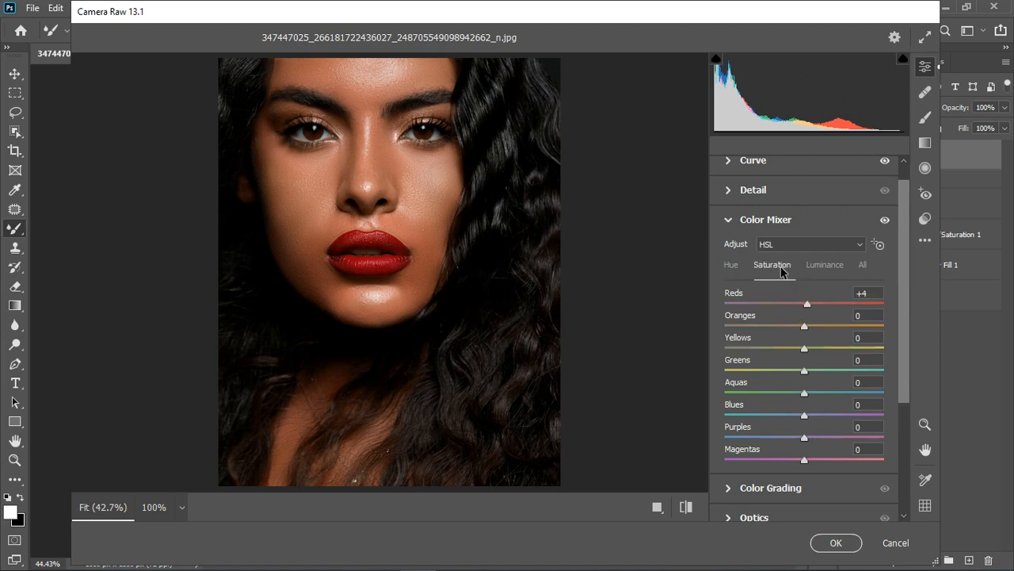
- Fine-tune the saturation of the oranges and reds in the Color Mixer and return to the hue adjustments
left_click(806, 328)
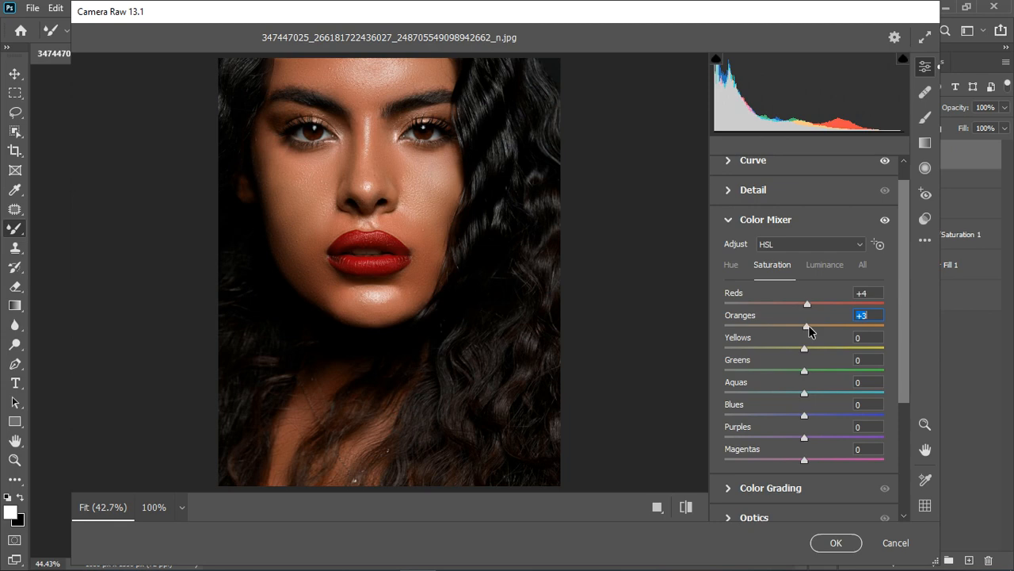
left_click_drag(810, 330, 814, 331)
left_click(808, 348)
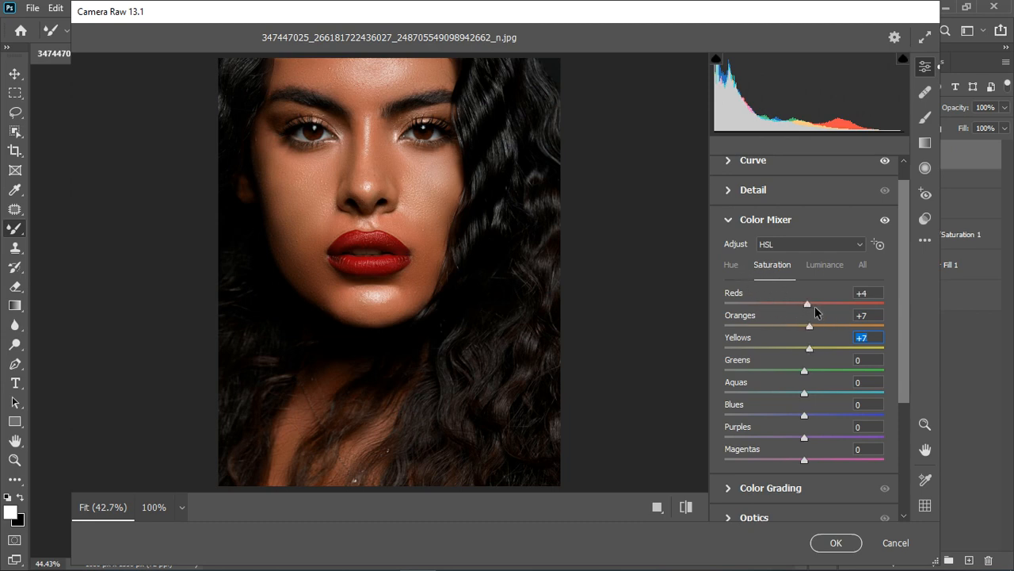
left_click_drag(809, 305, 806, 304)
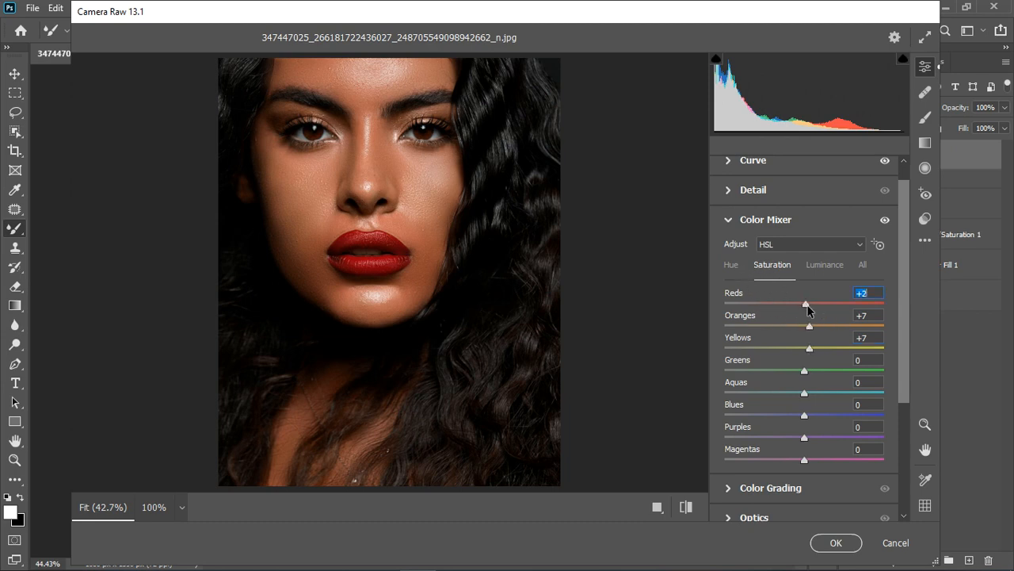
left_click(731, 264)
left_click(802, 350)
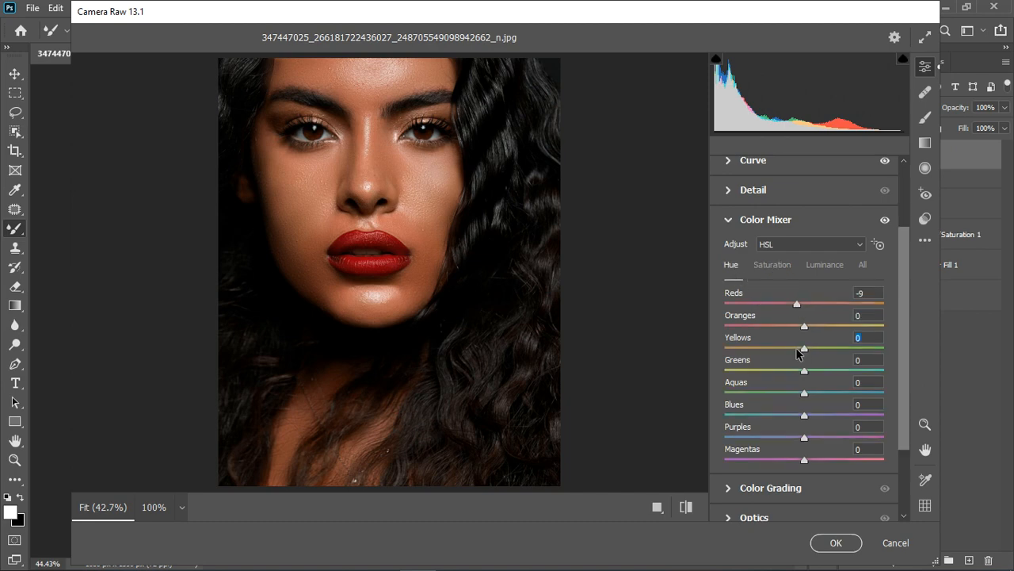
- Set the Oranges luminance to +9 and raise the Yellows and Reds luminance slightly in the Color Mixer
left_click_drag(804, 327, 813, 329)
left_click(826, 265)
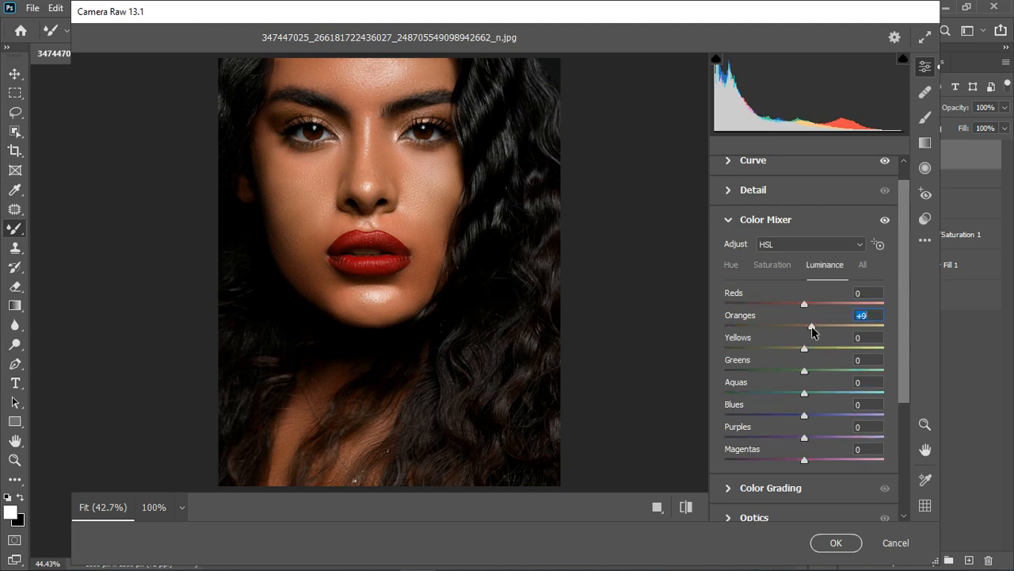
left_click_drag(805, 349, 809, 349)
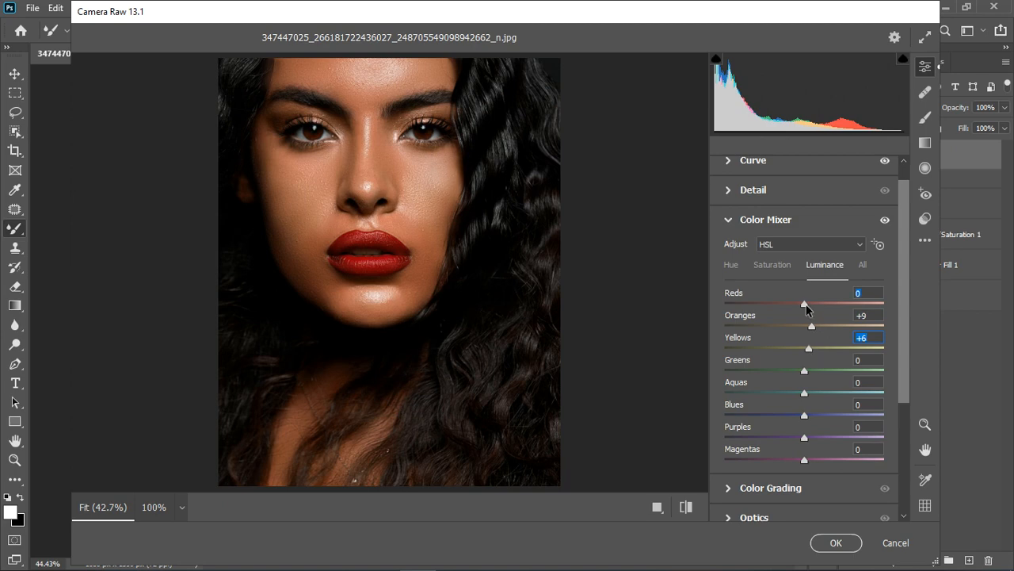
left_click_drag(806, 303, 814, 304)
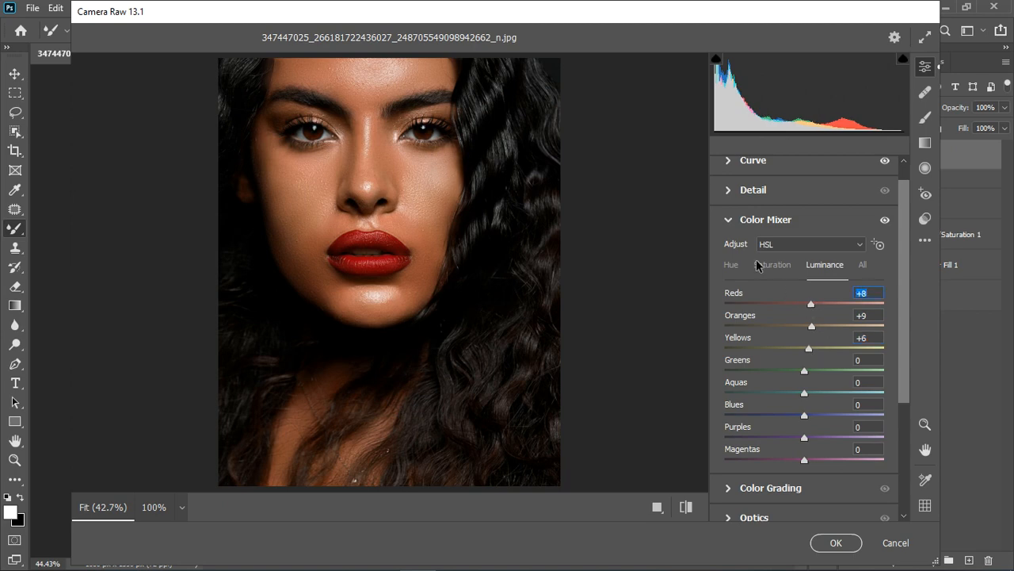
left_click(731, 222)
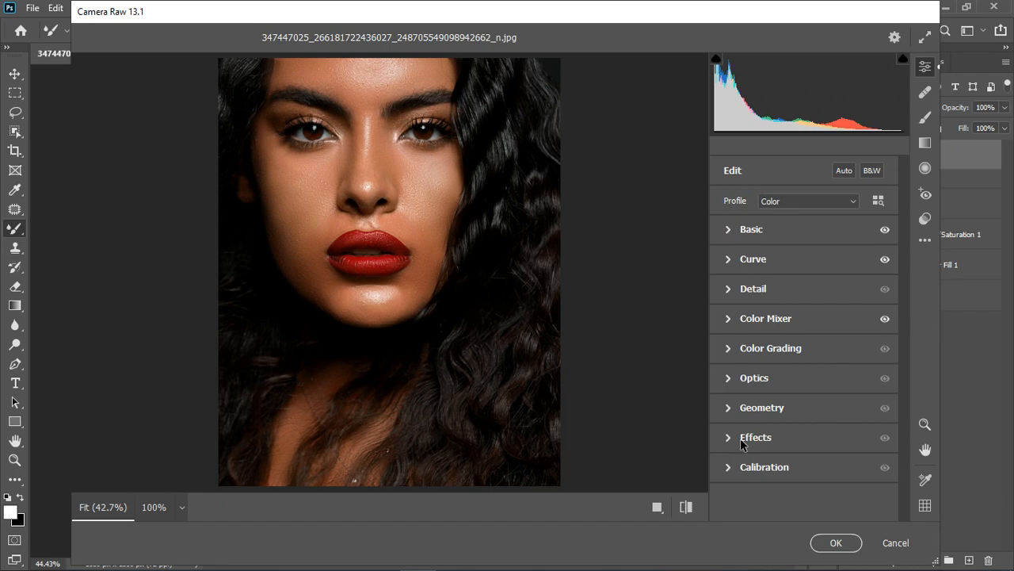
- Calibrate the primary hues to Red +9, Green -10 and Blue -21, comparing the portrait with calibration off and on
left_click(731, 467)
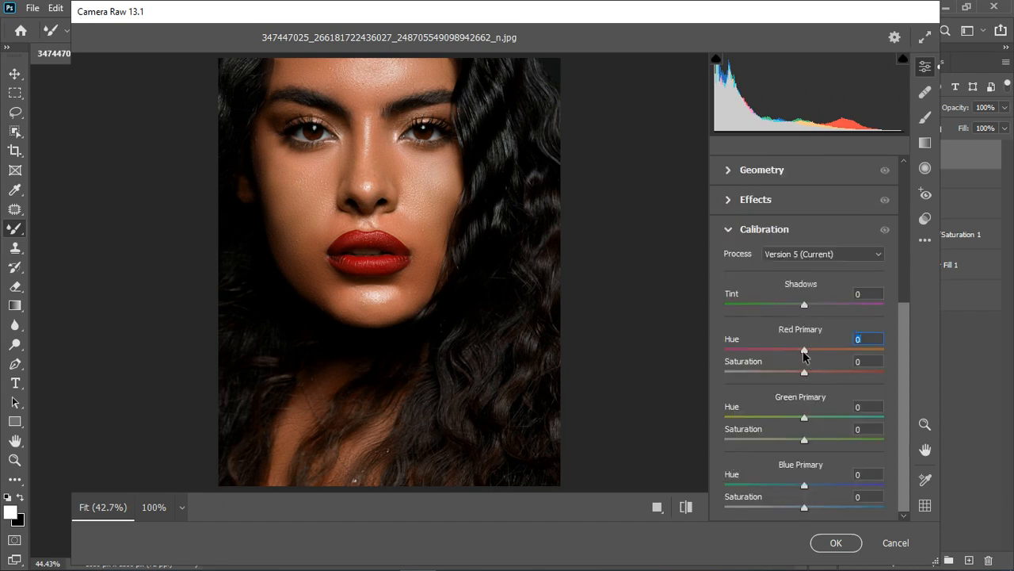
left_click_drag(806, 351, 811, 354)
left_click_drag(813, 348, 813, 348)
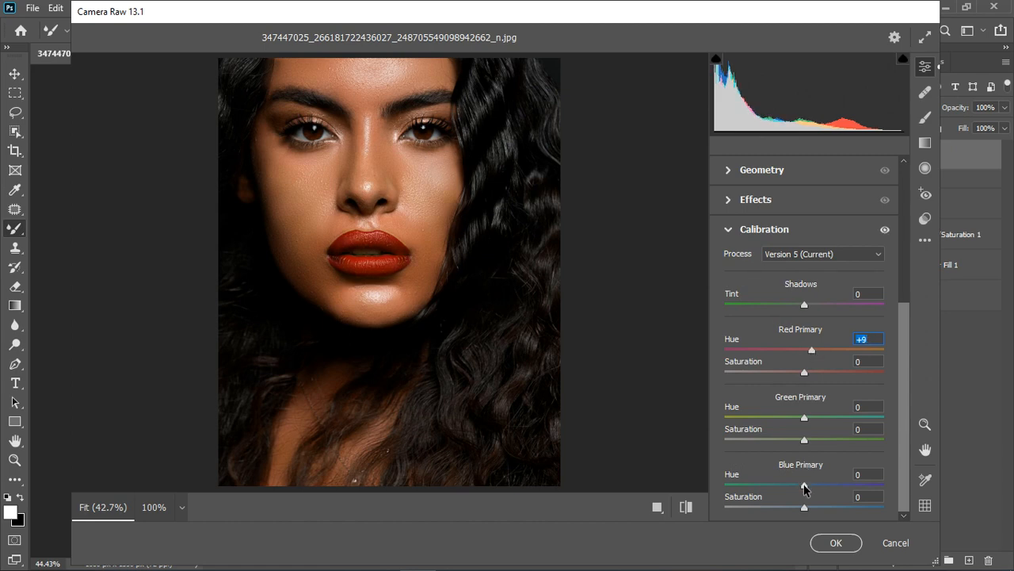
left_click_drag(804, 487, 787, 486)
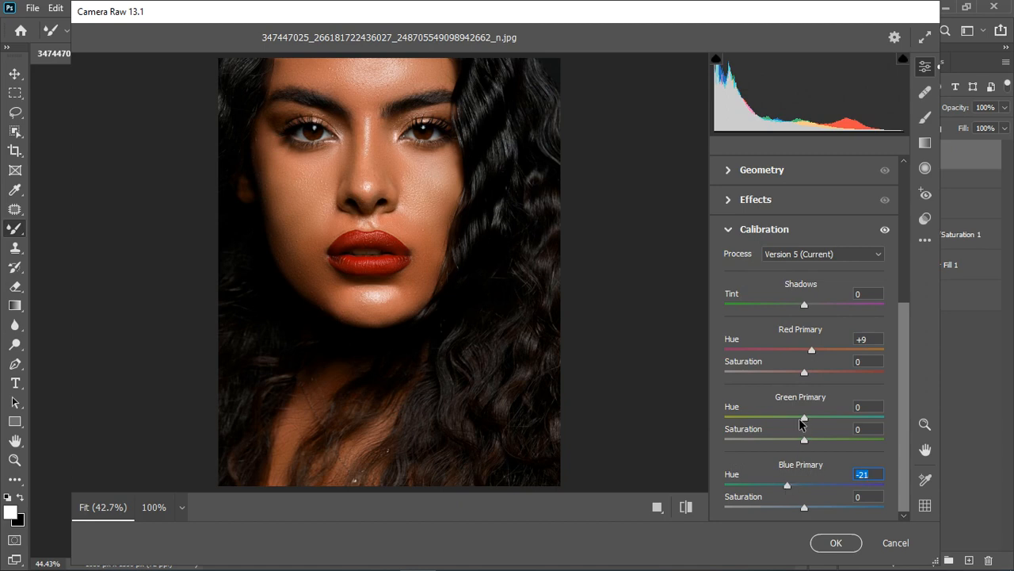
left_click_drag(805, 419, 799, 424)
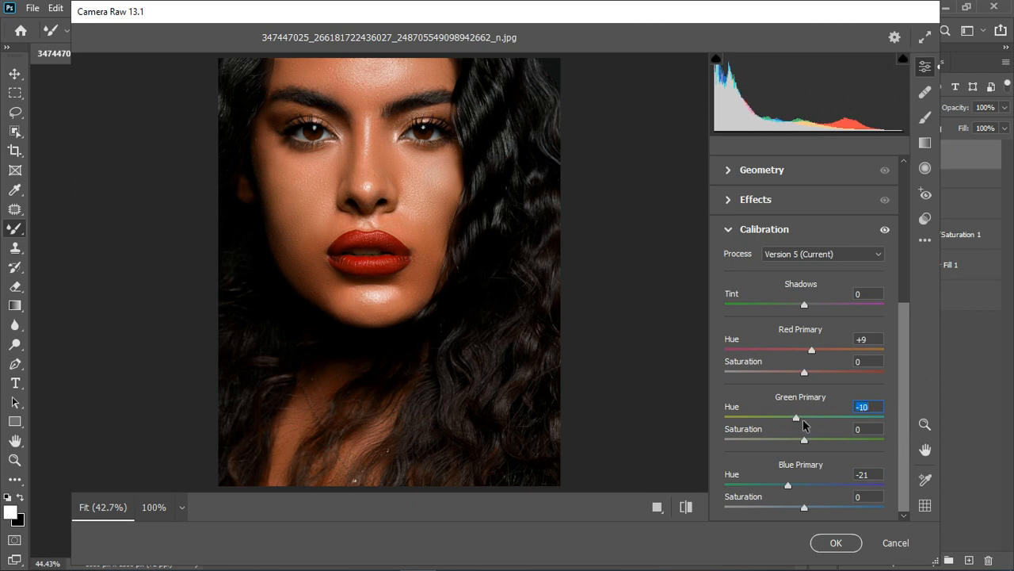
left_click(885, 229)
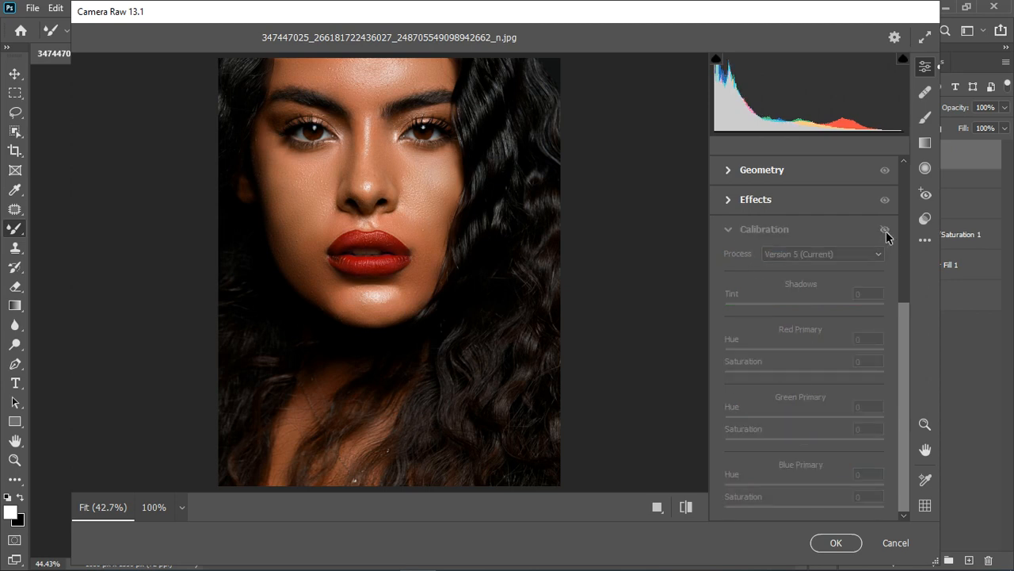
left_click(885, 230)
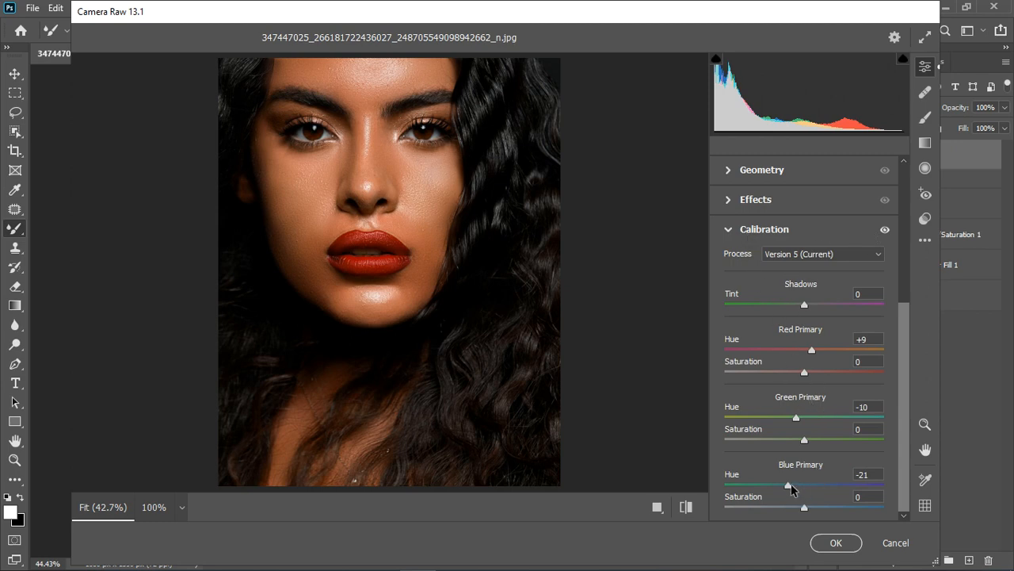
- Raise the Blue and Green Primary hues slightly, compare the calibration off and on, and apply the Camera Raw adjustments
left_click_drag(789, 488, 792, 487)
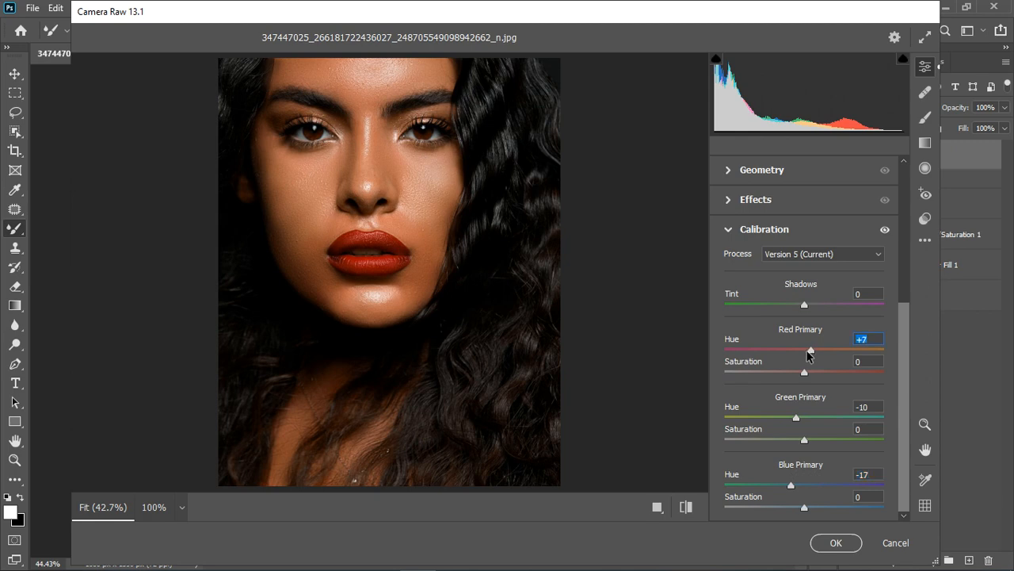
left_click_drag(797, 418, 807, 421)
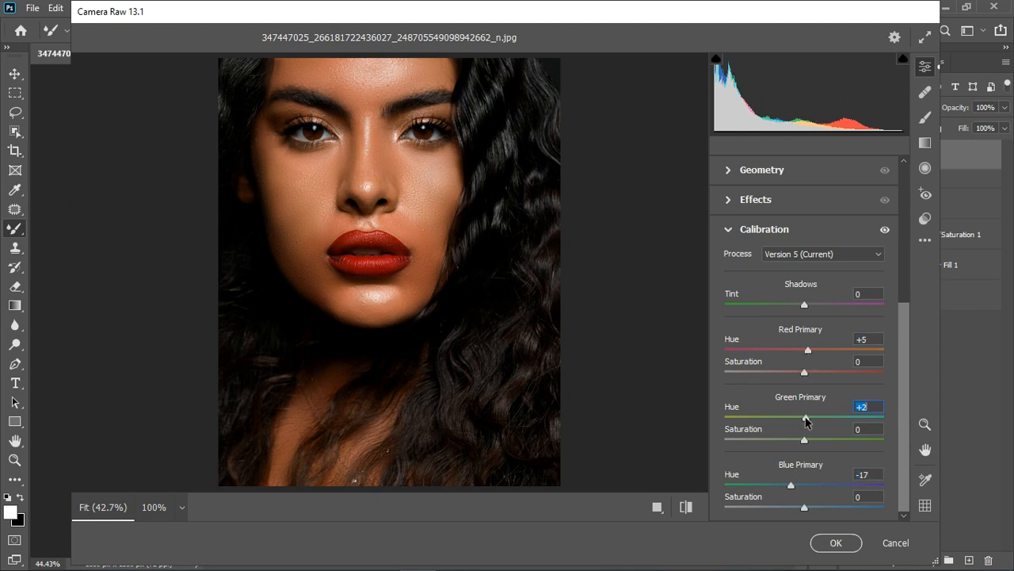
left_click(885, 230)
left_click(886, 229)
left_click(837, 543)
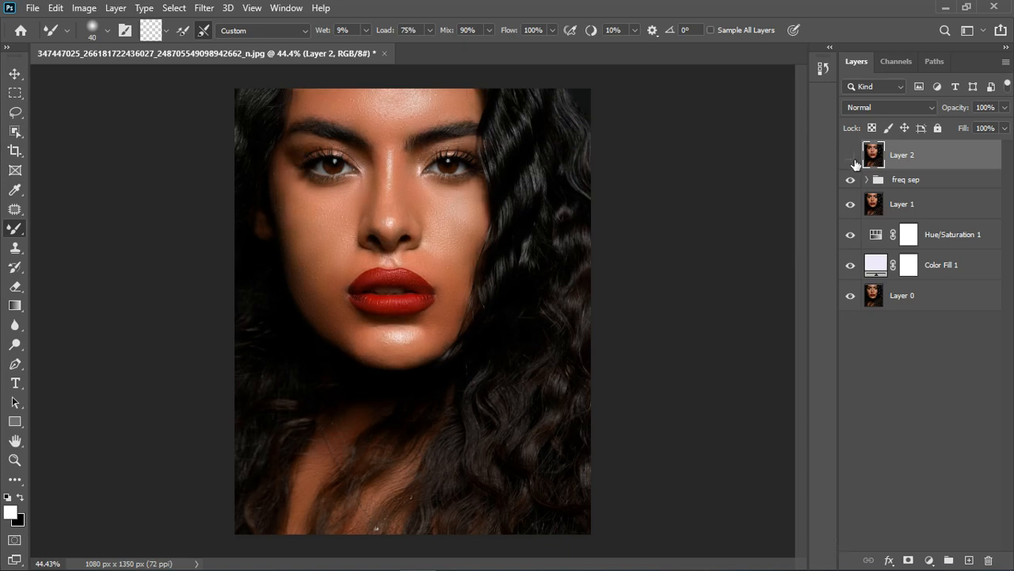
- Compare the portrait with the Camera Raw graded layer hidden and shown
left_click(853, 159)
left_click(853, 158)
left_click(853, 159)
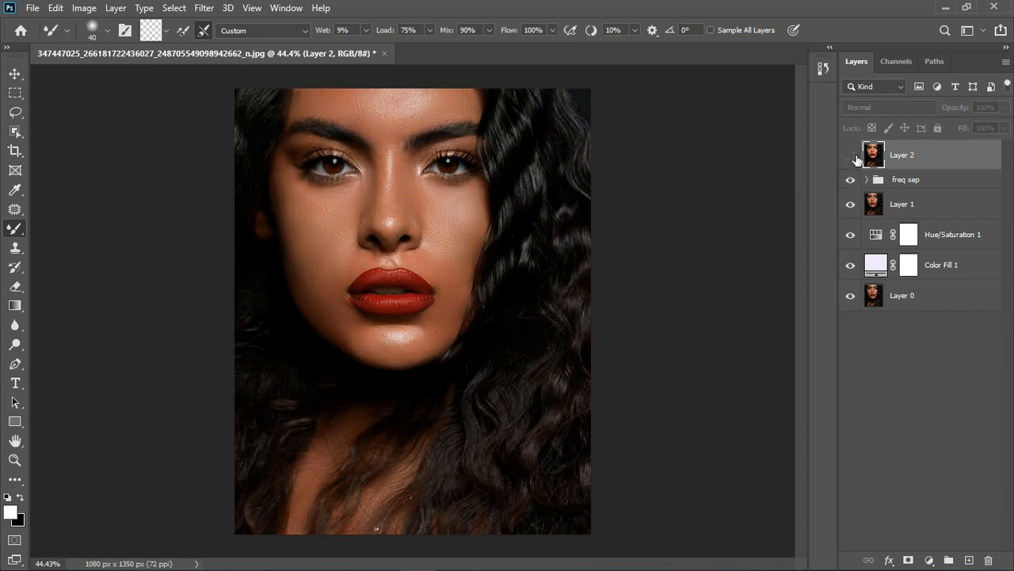
left_click(853, 158)
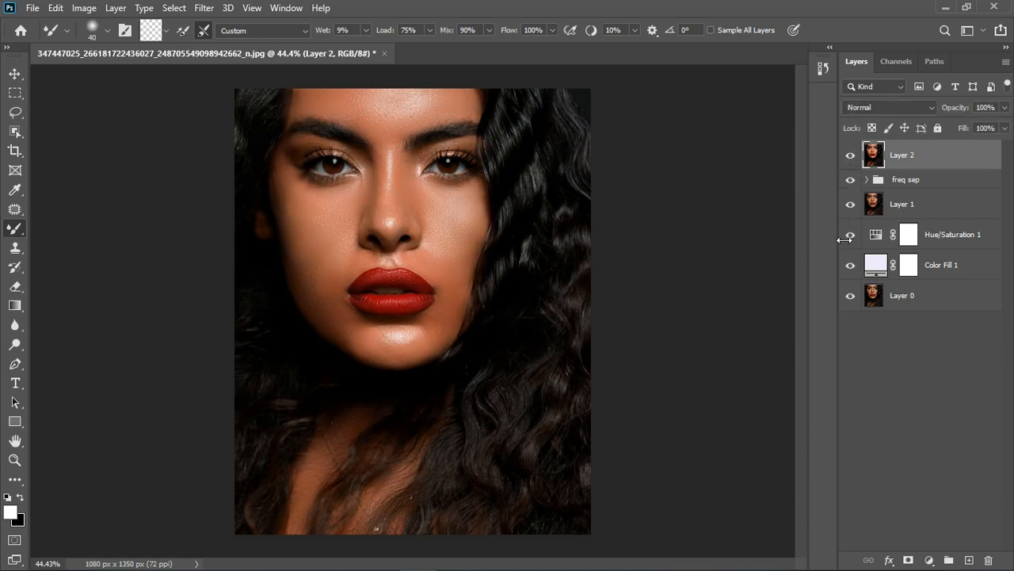
- Group the layers from freq sep down to Color Fill 1 and hide the new group
left_click(942, 187)
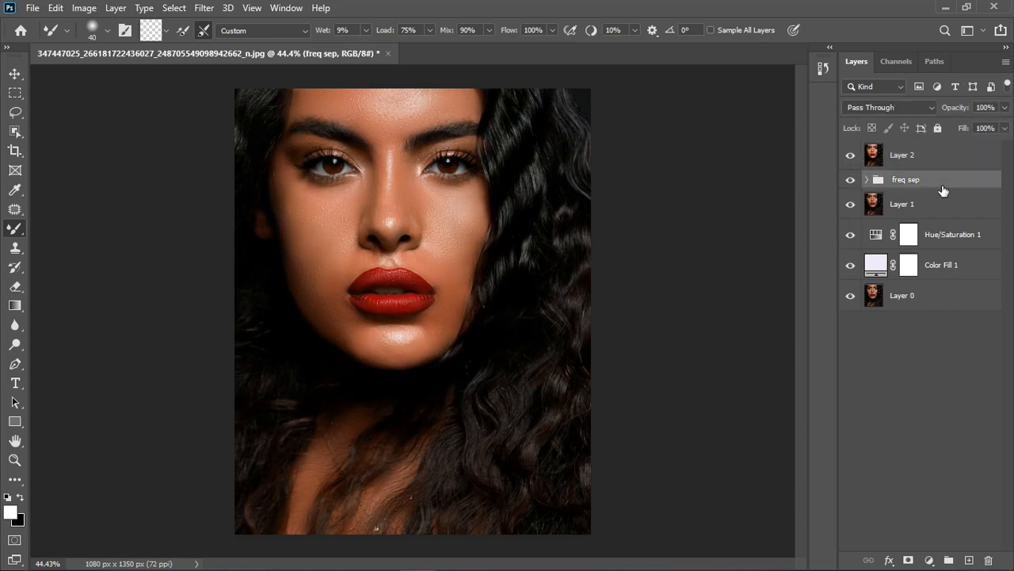
left_click(961, 271, "shift")
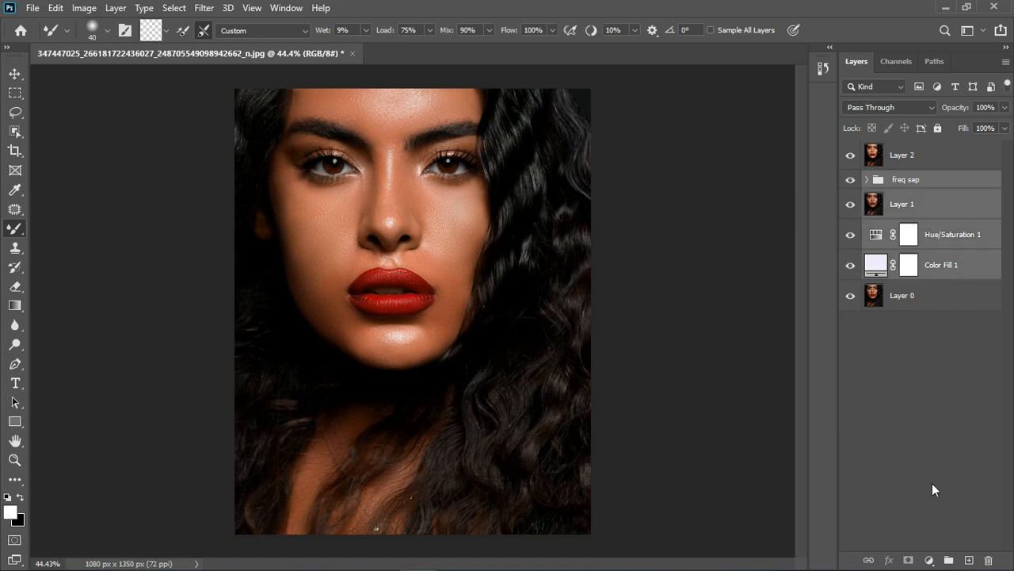
left_click(948, 560)
left_click(852, 180)
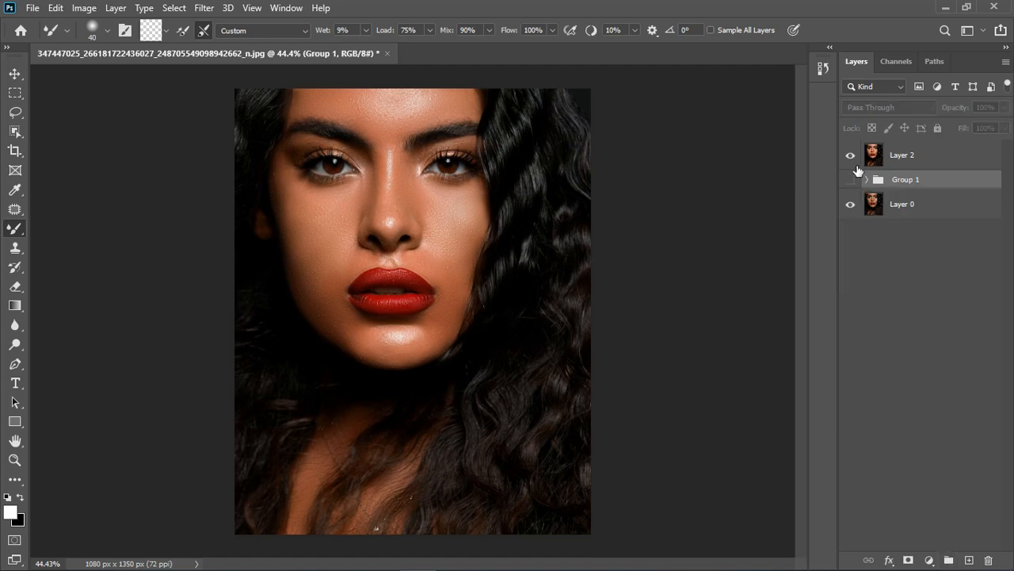
- Compare the original portrait with the finished Layer 2, both in full view and close up on the face
left_click(851, 156)
left_click(851, 156)
left_click(851, 157)
left_click(852, 157)
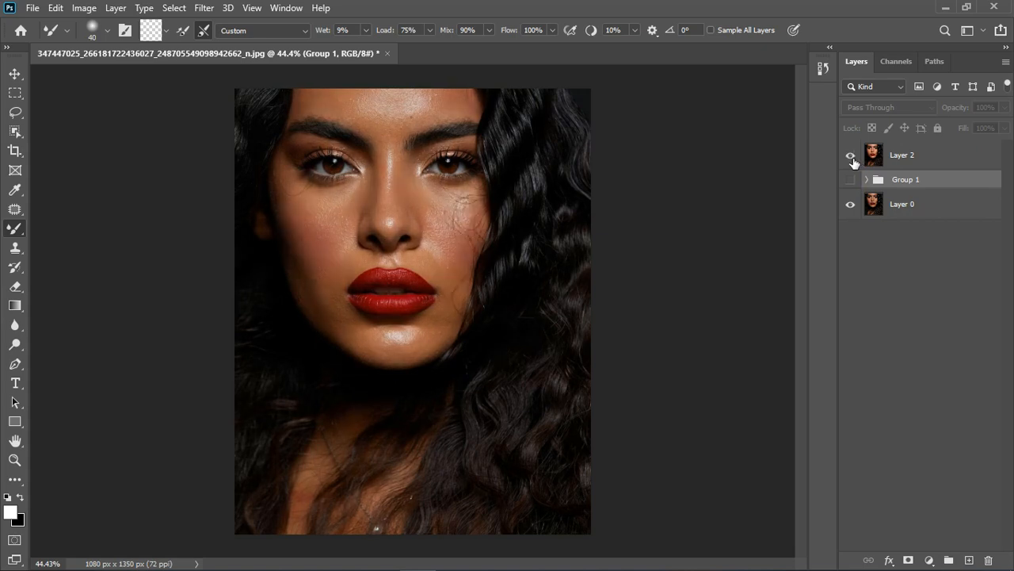
scroll(415, 204, "up", 2)
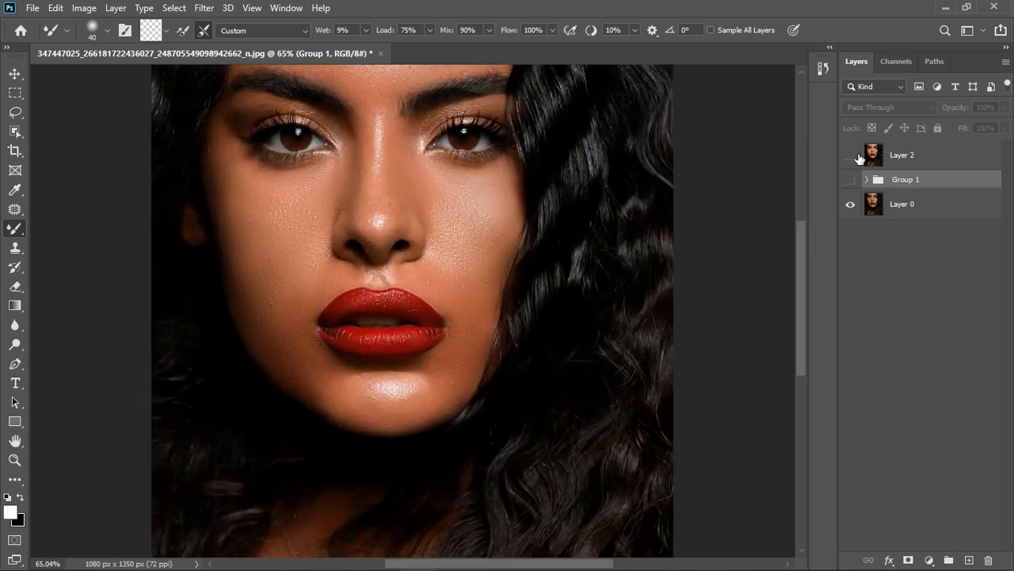
left_click(853, 157)
left_click(858, 157)
scroll(442, 273, "down", 2)
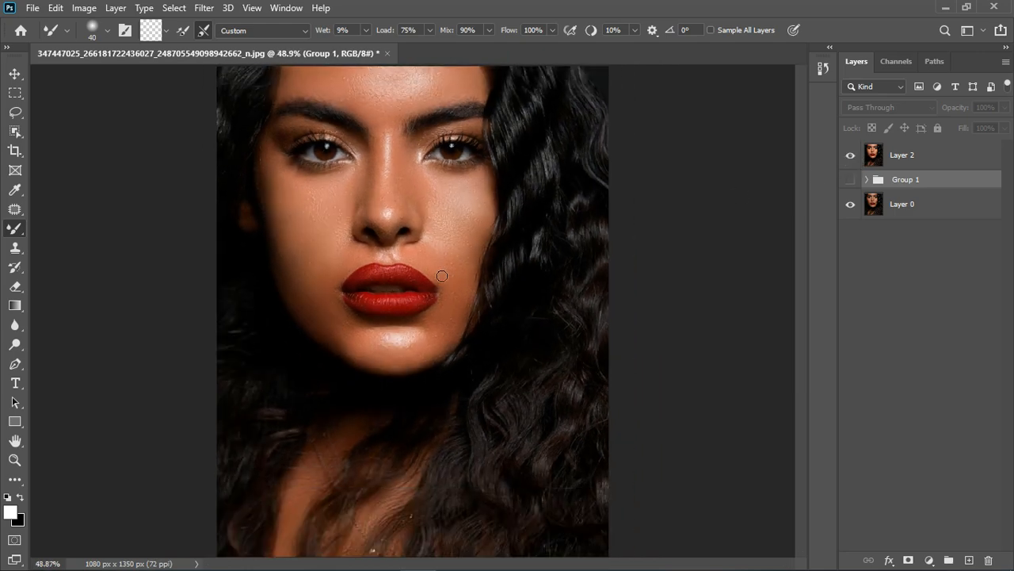